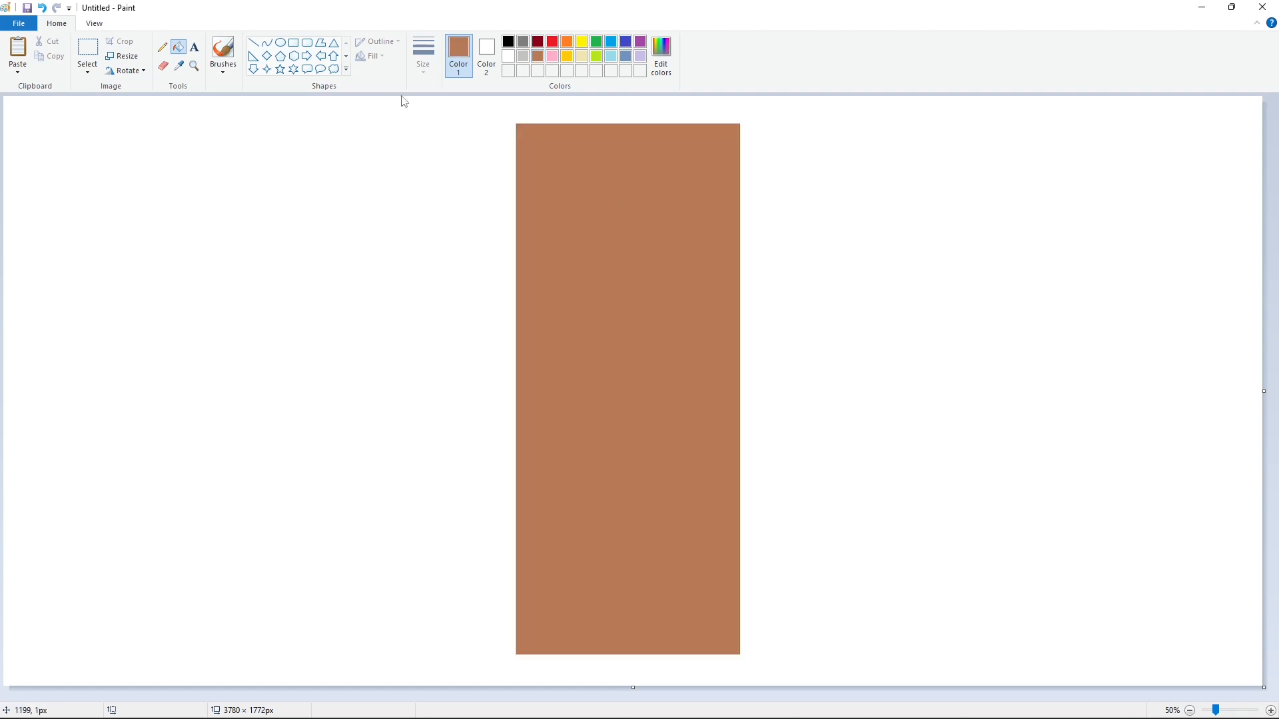
Draw a black circle outline in the blank canvas area left of the brown rectangle.
left_click(280, 43)
left_click(508, 41)
mouse_move(537, 144)
left_mouse_down()
mouse_move(622, 227)
mouse_move(555, 176)
mouse_move(244, 191)
left_mouse_up()
left_click(189, 110)
Copy the black circle and place a transparent copy inside the brown rectangle's upper-left corner, touching both edges.
left_click(87, 48)
left_click_drag(127, 109, 382, 291)
left_click(426, 297)
left_click(1271, 711)
left_click_drag(592, 695, 830, 690)
key("ctrl+v")
mouse_move(267, 253)
left_mouse_down()
mouse_move(613, 358)
mouse_move(585, 251)
left_mouse_up()
left_click(88, 72)
left_click(127, 194)
Round the rectangle's upper-left corner by filling the area outside the circle white and the circle outline brown.
left_click(162, 47)
left_click(178, 48)
left_click(508, 56)
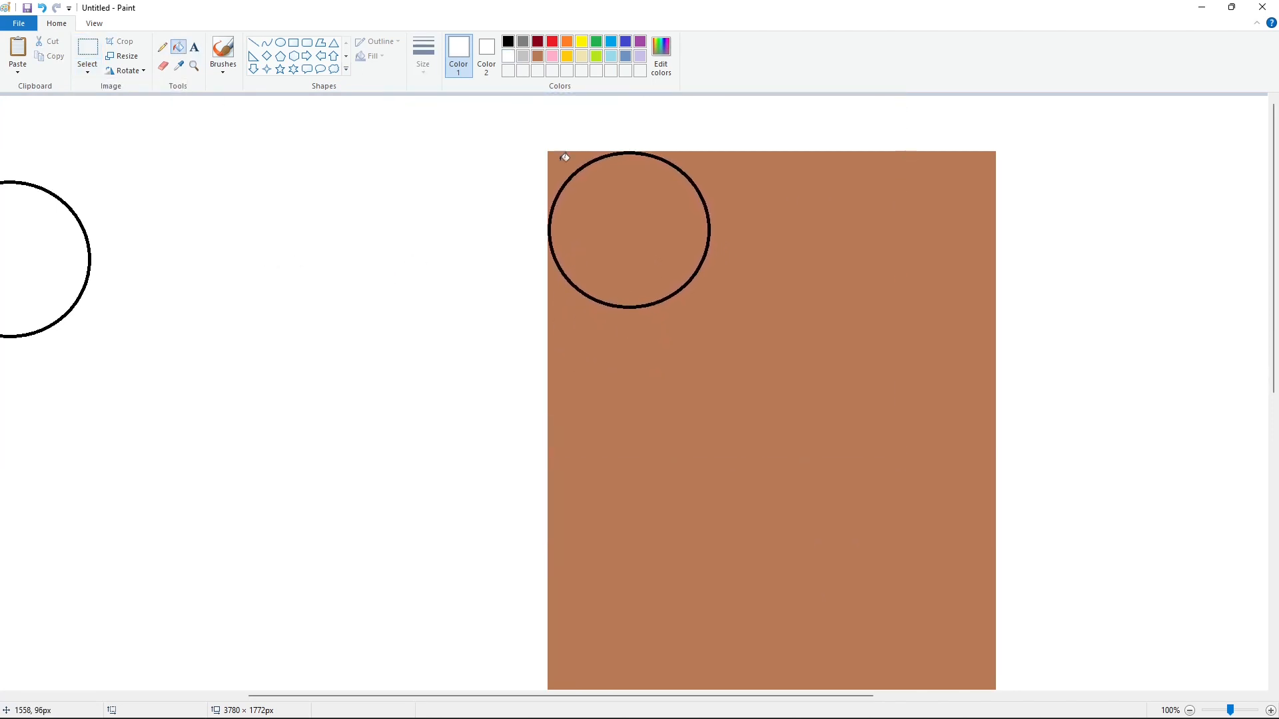
left_click(563, 158)
left_click(537, 56)
left_click(688, 176)
left_click(1189, 711)
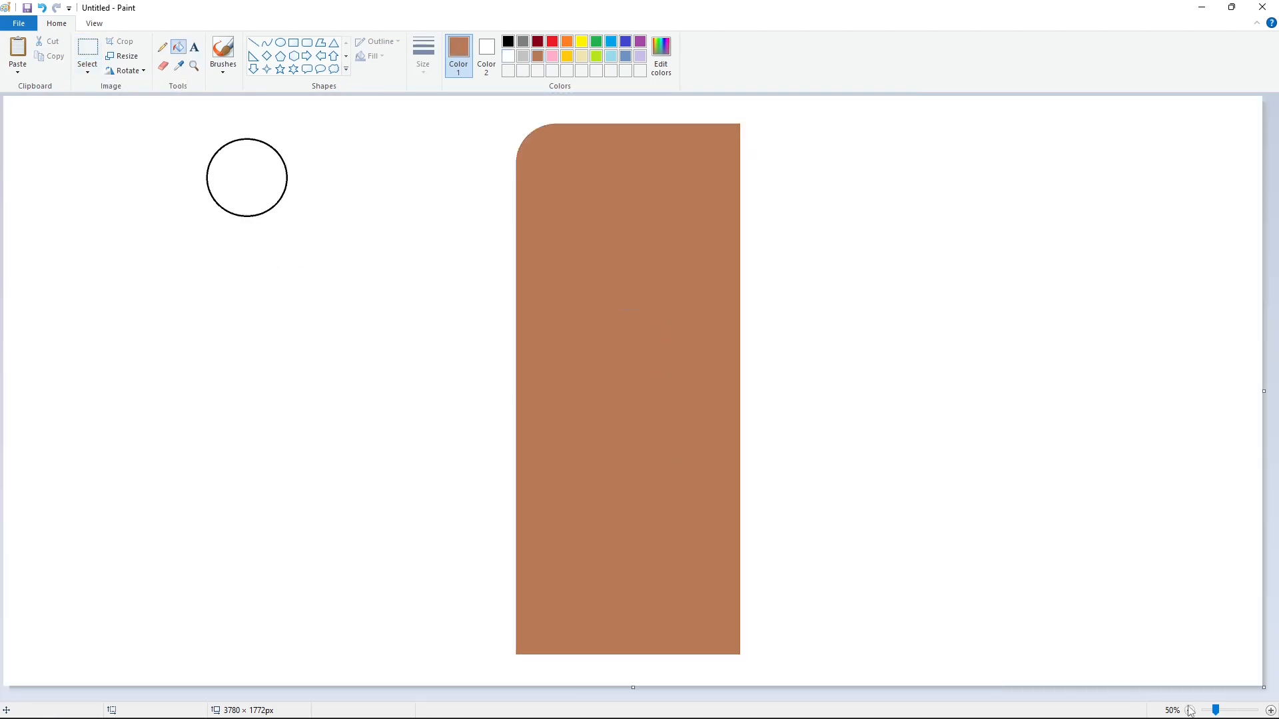
Paste another copy of the circle and align it to the top and right edges of the rectangle's upper-right corner.
left_click(1272, 711)
left_click_drag(603, 696, 1026, 636)
scroll(889, 552, "up", 5)
key("ctrl+v")
left_click_drag(230, 235, 546, 234)
key("Right")
key("Right")
key("Right")
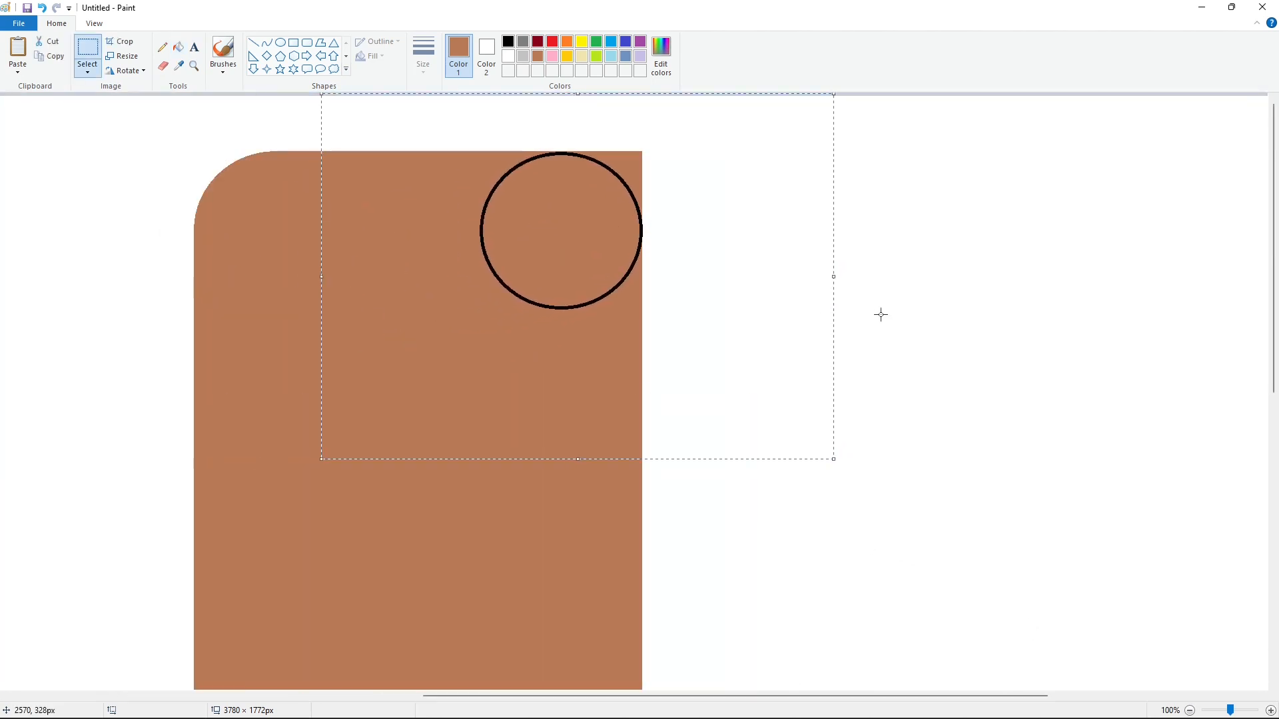
Paste two more circle copies and align them inside the rectangle's lower-right and lower-left corners, touching the edges.
scroll(827, 448, "down", 9)
key("ctrl+v")
left_click_drag(238, 214, 550, 525)
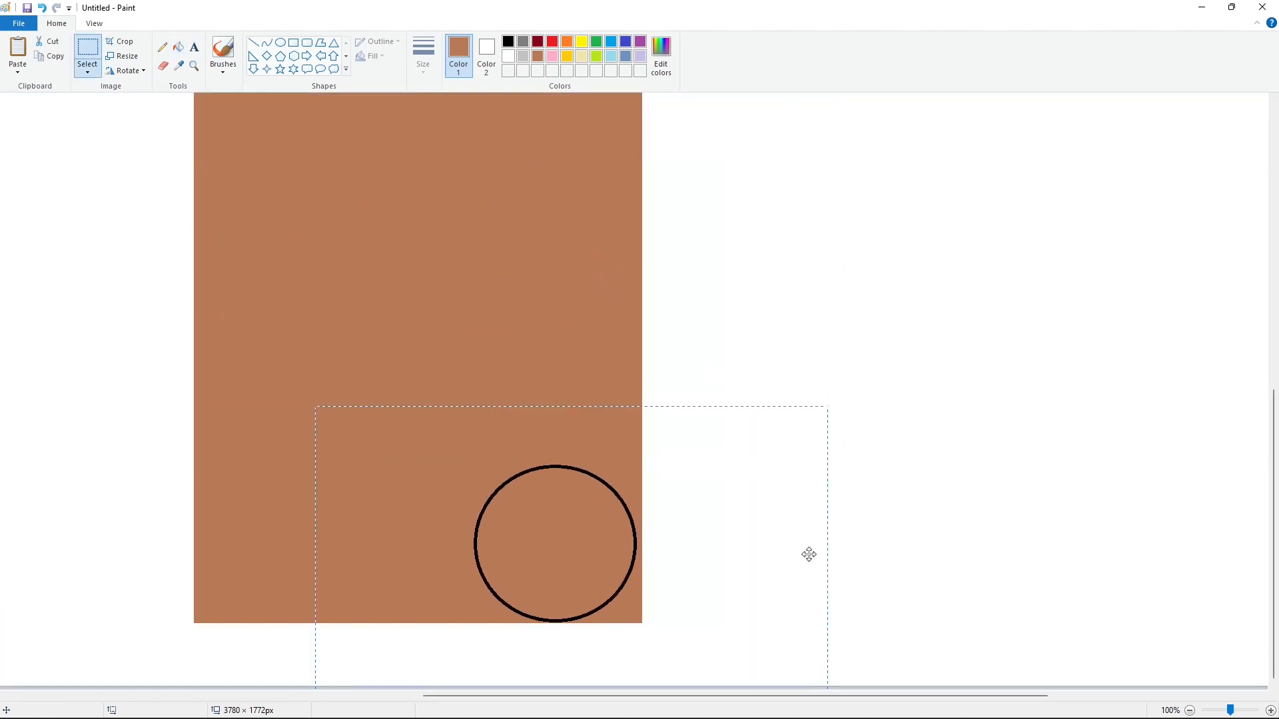
key("Right")
key("Right")
key("Right")
key("Right")
key("Right")
key("Right")
key("Right")
key("Right")
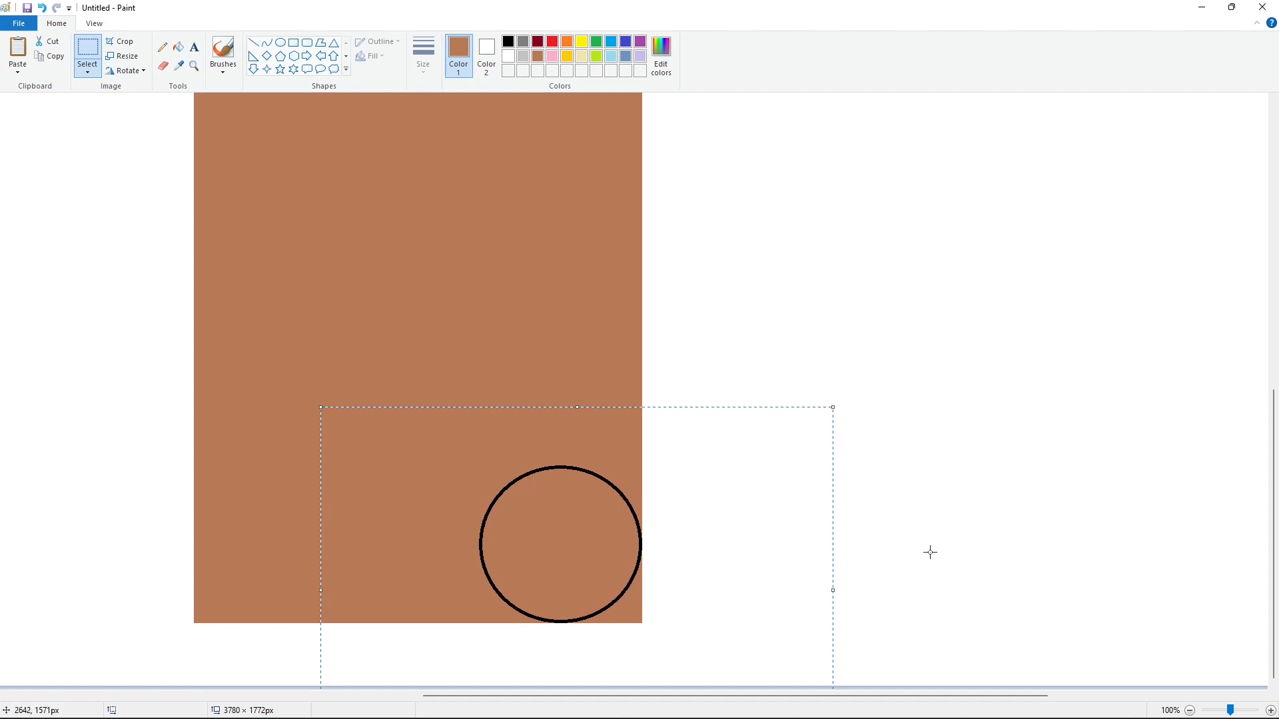
key("ctrl+v")
left_click_drag(260, 306, 298, 541)
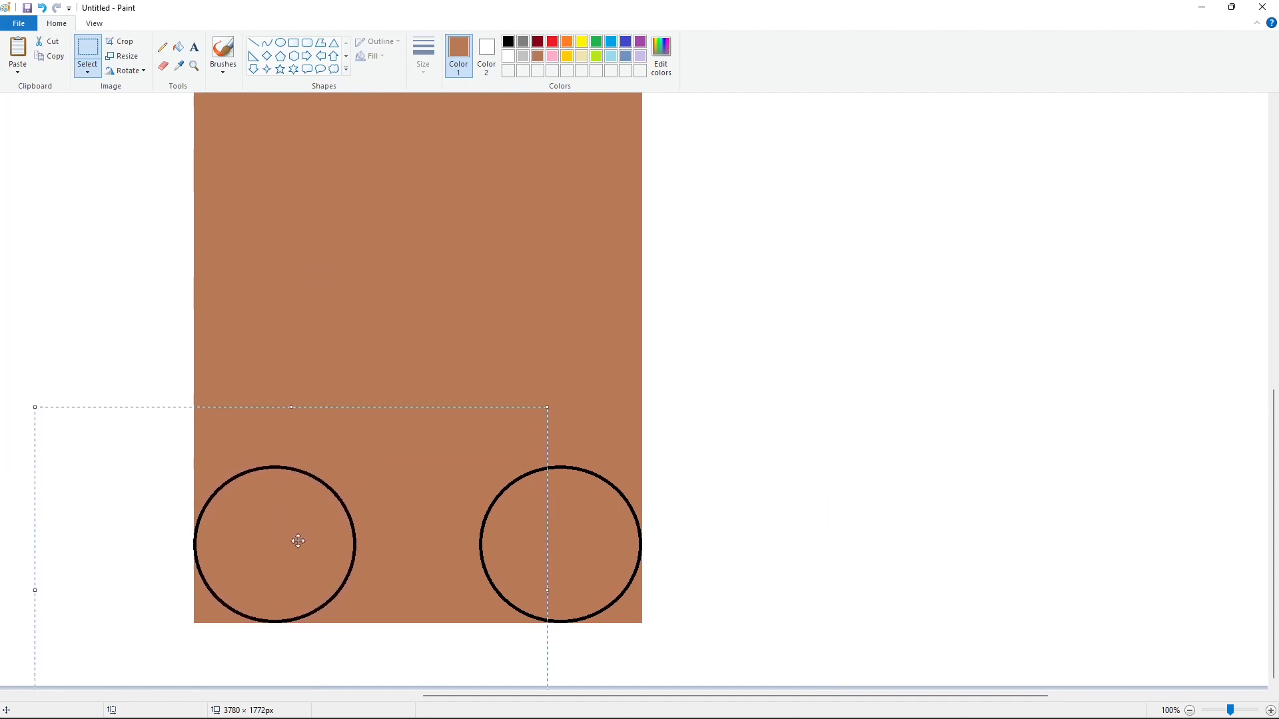
Round the remaining three corners by filling the areas outside the circles white and the circle outlines brown.
left_click(178, 47)
left_click(509, 56)
left_click(206, 606)
scroll(660, 599, "up", 9)
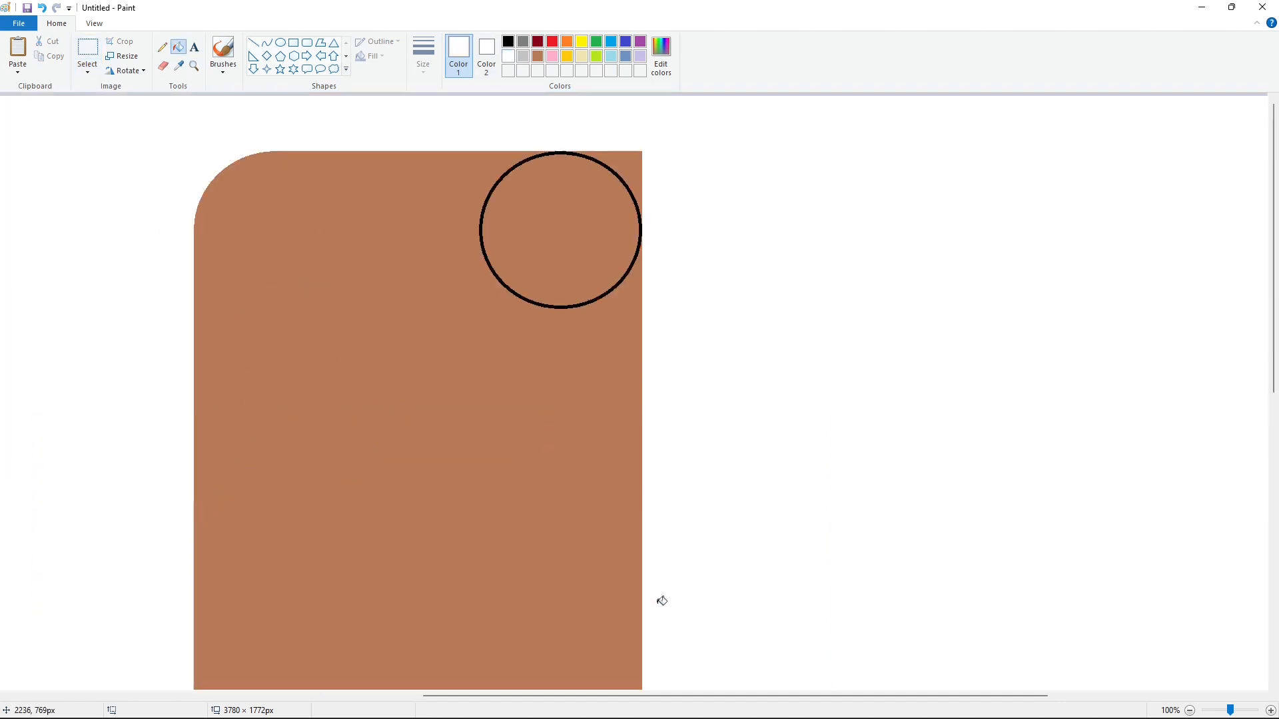
left_click(1189, 710)
left_click(509, 42)
left_click(654, 288)
left_click(537, 56)
left_click(595, 280)
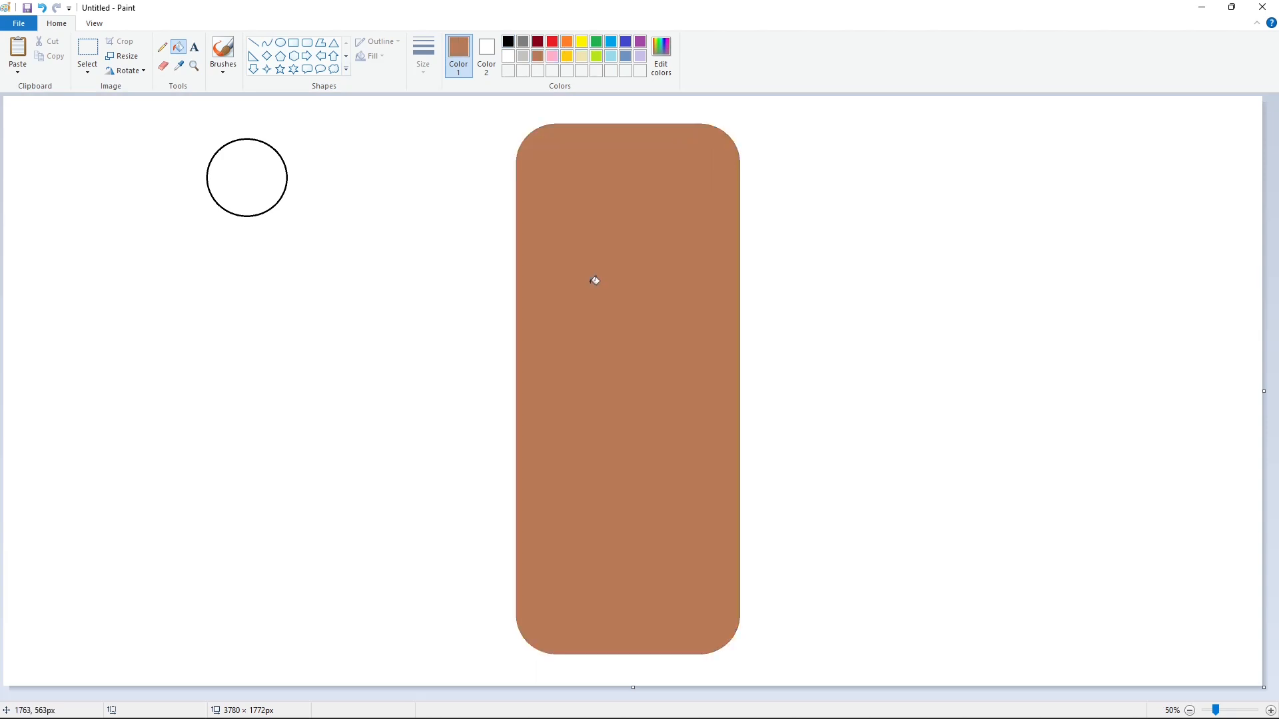
Draw black curves in the third line thickness for the left side of the player's head, neck and shoulder.
left_click(267, 43)
left_click(424, 56)
left_click(437, 118)
left_click(509, 41)
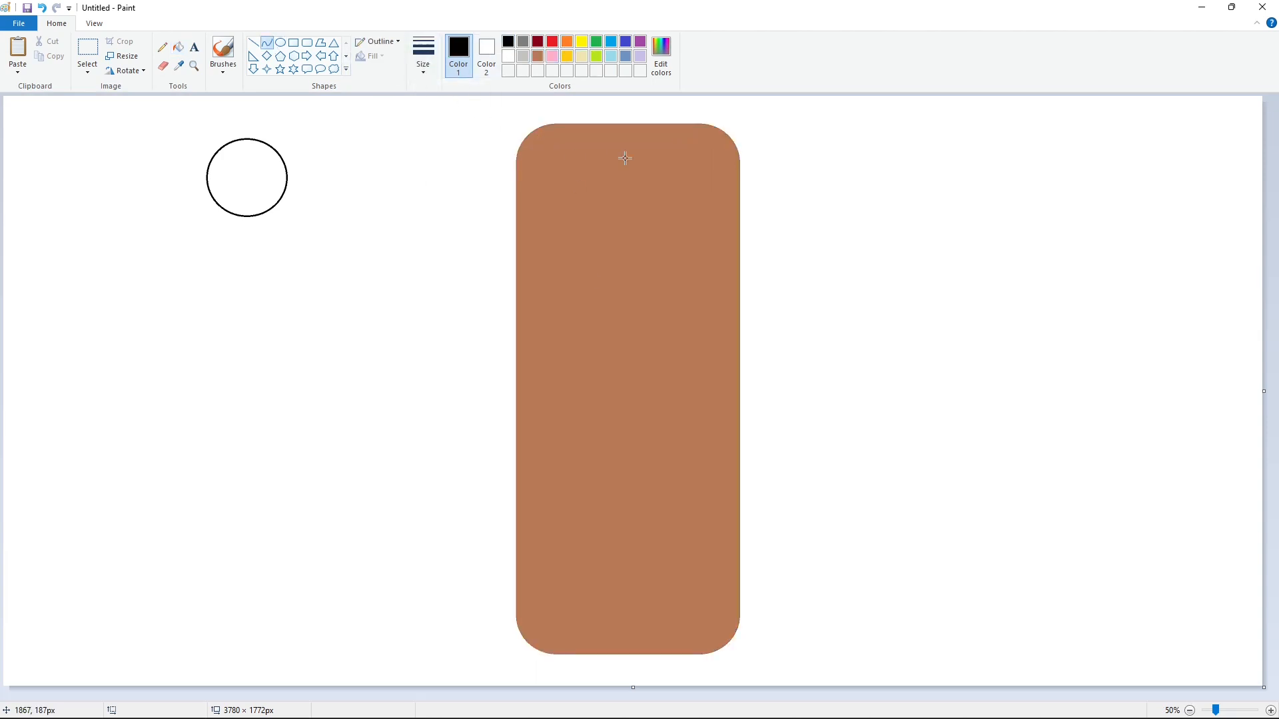
key("ctrl+z")
left_click(424, 57)
left_click(450, 145)
left_click_drag(620, 131, 578, 197)
mouse_move(598, 189)
left_mouse_down()
mouse_move(618, 189)
mouse_move(546, 235)
left_mouse_up()
left_click(603, 200)
left_click(665, 197)
Continue the left contour with curves for the bent arm and elbow and the side of the shorts.
mouse_move(561, 213)
left_mouse_down()
mouse_move(562, 201)
mouse_move(520, 299)
mouse_move(541, 323)
mouse_move(553, 427)
left_mouse_up()
left_click(550, 217)
left_click(620, 234)
left_click(534, 265)
left_click(522, 280)
left_click(599, 282)
left_click(521, 315)
left_click(526, 324)
left_click(579, 313)
left_click_drag(546, 370, 516, 347)
left_click_drag(535, 391, 550, 421)
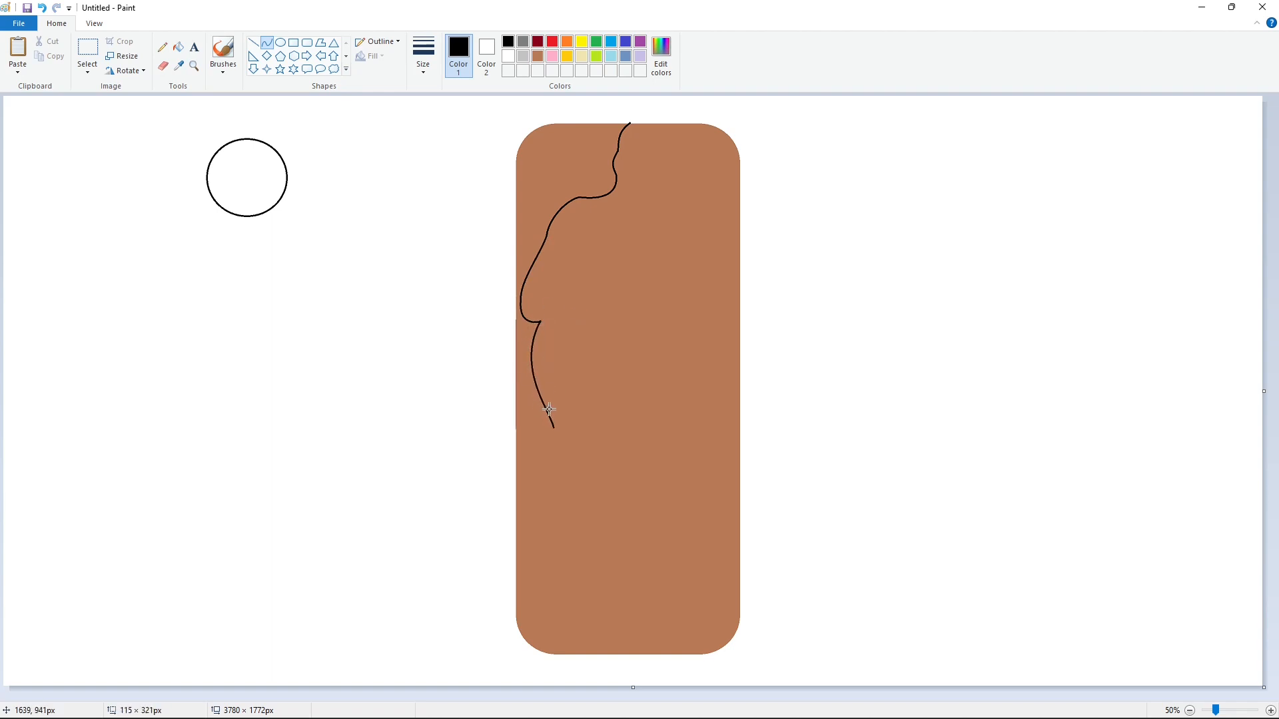
Add a short straight line for the shorts hem and curve the left edge of the leg down to the knee.
left_click(259, 46)
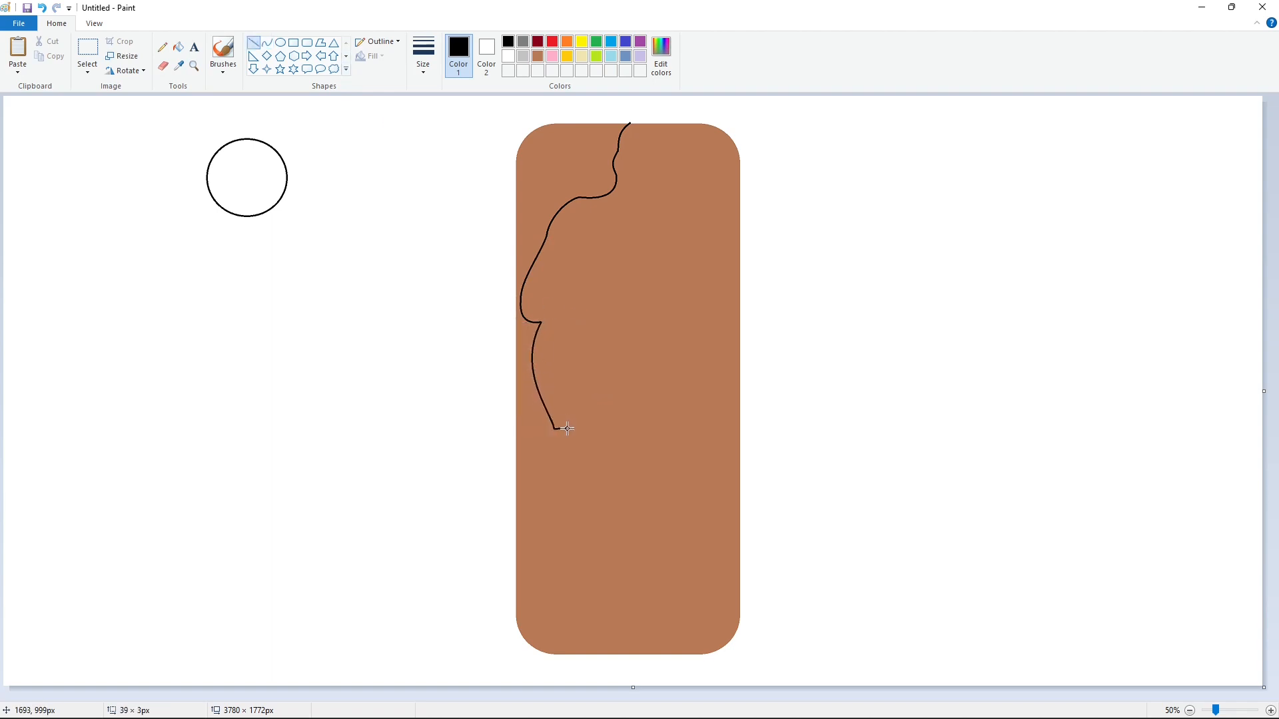
left_click(266, 43)
mouse_move(566, 428)
left_mouse_down()
mouse_move(618, 501)
mouse_move(601, 487)
mouse_move(668, 546)
mouse_move(640, 527)
left_mouse_up()
left_click(663, 484)
left_click(701, 525)
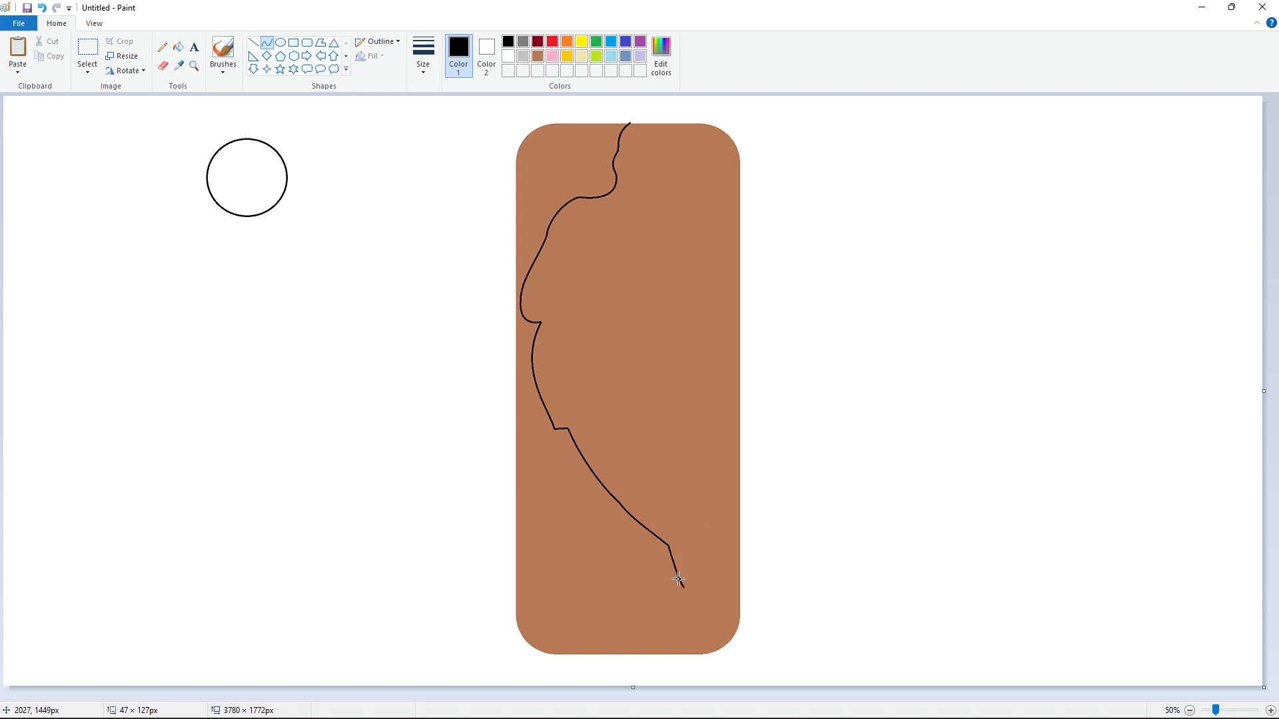
Extend the left leg contour through the shin and foot down to the badge's bottom edge.
left_click_drag(678, 579, 677, 578)
left_click(789, 554)
left_click(253, 42)
left_click(266, 42)
mouse_move(689, 605)
left_mouse_down()
mouse_move(689, 656)
mouse_move(684, 642)
left_mouse_up()
left_click(789, 610)
Draw curves for the right side of the head, from the badge's top edge down past the face to the neck.
left_click_drag(661, 147, 656, 124)
left_click_drag(660, 145, 670, 148)
left_click(665, 172)
left_click(655, 192)
Draw curves for the right shoulder and the outer edge of the right arm down to the hand.
mouse_move(645, 198)
left_mouse_down()
mouse_move(681, 228)
mouse_move(717, 361)
left_mouse_up()
left_click(655, 192)
left_click(694, 263)
left_click(694, 263)
double_click(710, 326)
left_click(780, 329)
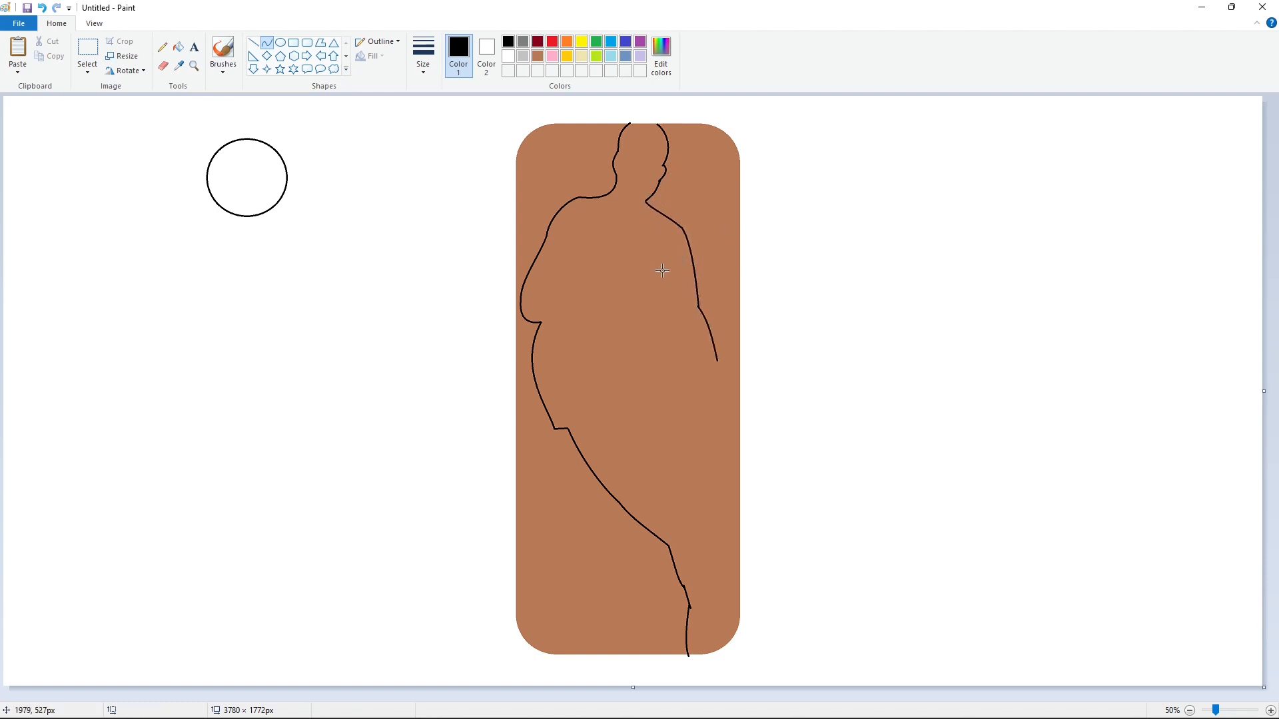
Draw the inner edge of the right arm from the armpit to the hand, undoing and redrawing its upper curve.
left_click_drag(662, 267, 671, 317)
double_click(669, 290)
left_click(698, 319)
key("ctrl+z")
left_click(663, 279)
left_click(679, 301)
left_click_drag(672, 318, 742, 437)
double_click(682, 338)
left_click(763, 340)
Draw a circle about 243 px high for the basketball below the right hand, widening it slightly on both sides.
left_click(280, 43)
left_click_drag(702, 363, 701, 354)
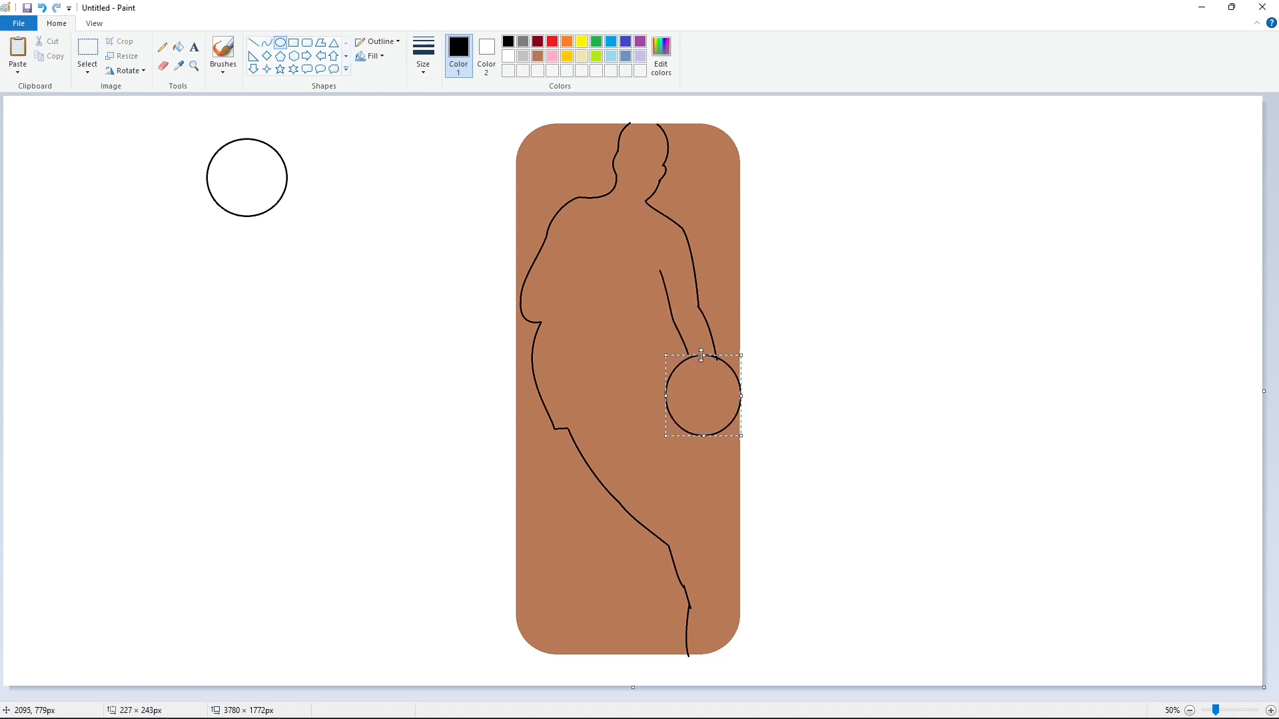
left_click_drag(665, 396, 661, 410)
left_click_drag(741, 396, 744, 396)
left_click(748, 308)
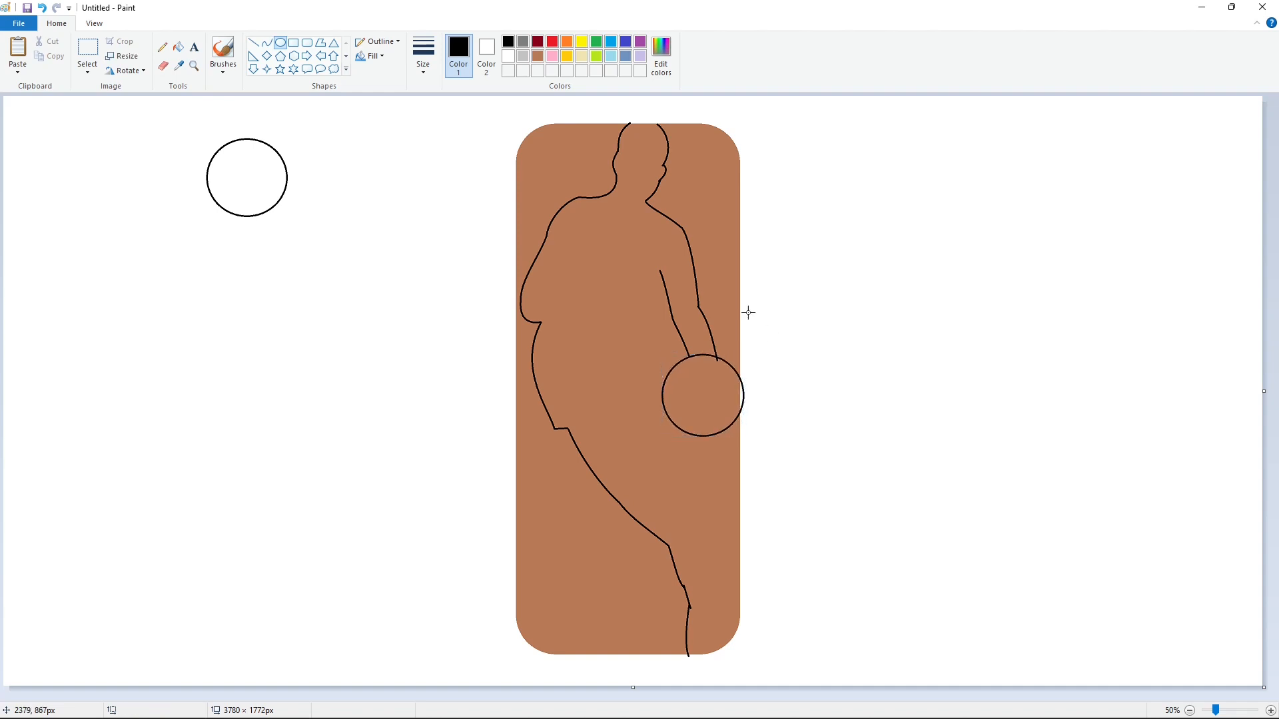
Draw curves for the torso from the armpit to the waist and for the right edge of the shorts.
left_click(266, 44)
mouse_move(643, 288)
left_mouse_down()
mouse_move(635, 315)
mouse_move(656, 374)
left_mouse_up()
double_click(642, 301)
left_click(690, 297)
double_click(646, 336)
left_click(722, 339)
left_click(253, 44)
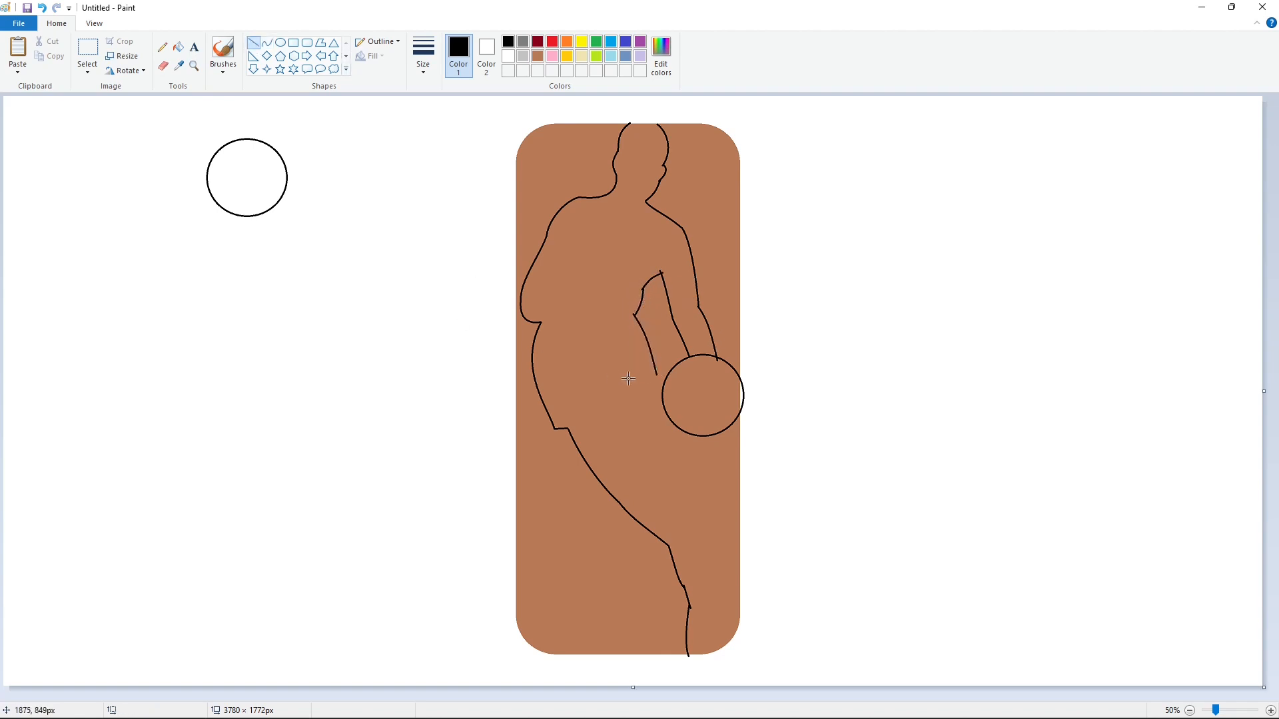
Draw the shorts' lower hem and curve the right edge of the leg down toward the knee.
left_click(266, 44)
left_click_drag(654, 378, 703, 578)
double_click(660, 407)
left_click(727, 416)
left_click(676, 464)
left_click(685, 494)
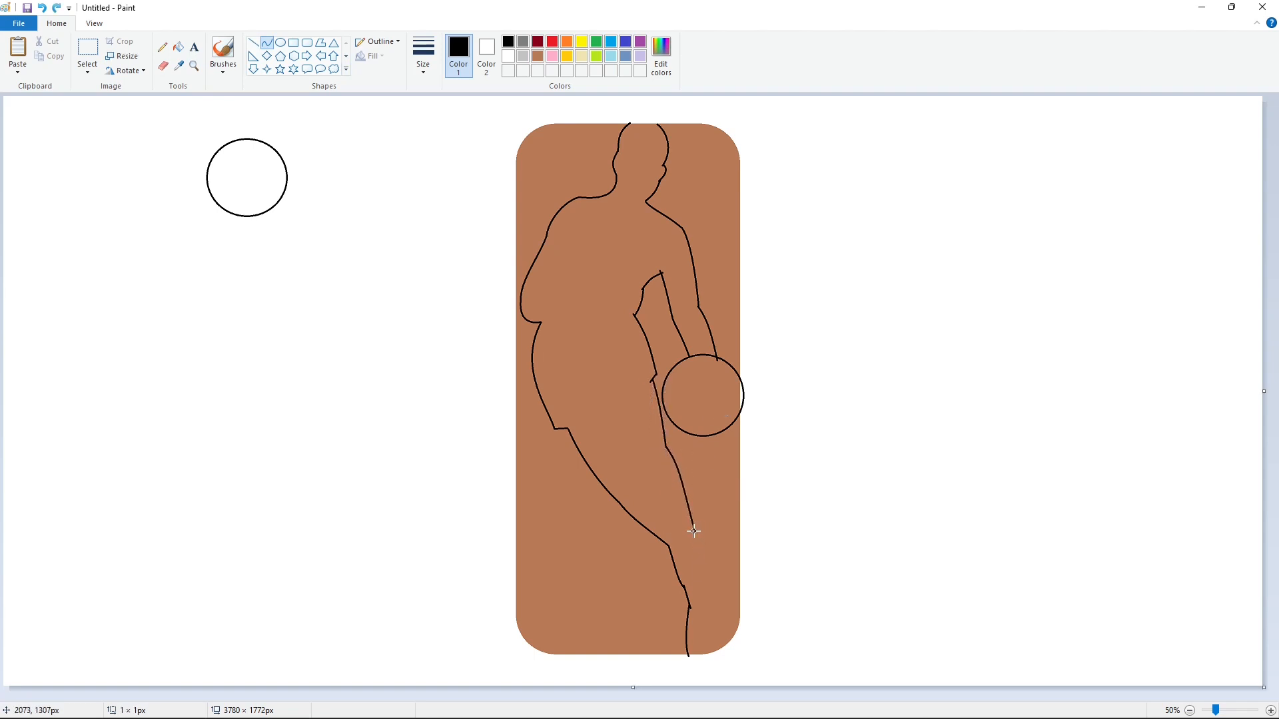
Close the right leg contour with curves for the knee, shin and foot down to the badge's bottom edge.
left_click_drag(694, 531, 699, 577)
left_click(709, 605)
left_click(767, 603)
left_click_drag(708, 611, 710, 656)
left_click(712, 626)
Fill the player and ball black to merge them with their outlines, and recolor the whole silhouette white.
left_click(179, 47)
left_click(693, 392)
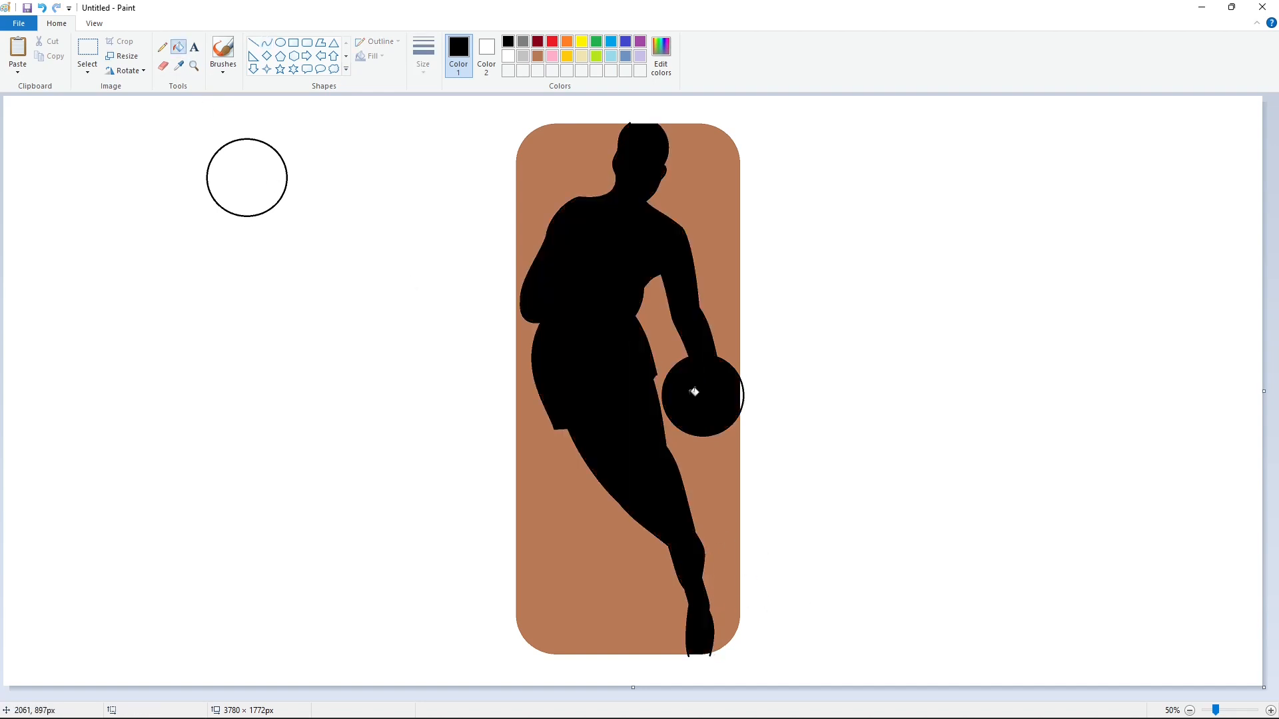
left_click(508, 56)
left_click(577, 272)
Draw a black rectangle outline in the third line thickness in the badge's lower-left area beside the leg.
left_click(1270, 711)
left_click_drag(626, 697, 767, 697)
scroll(932, 643, "up", 3)
scroll(768, 622, "down", 3)
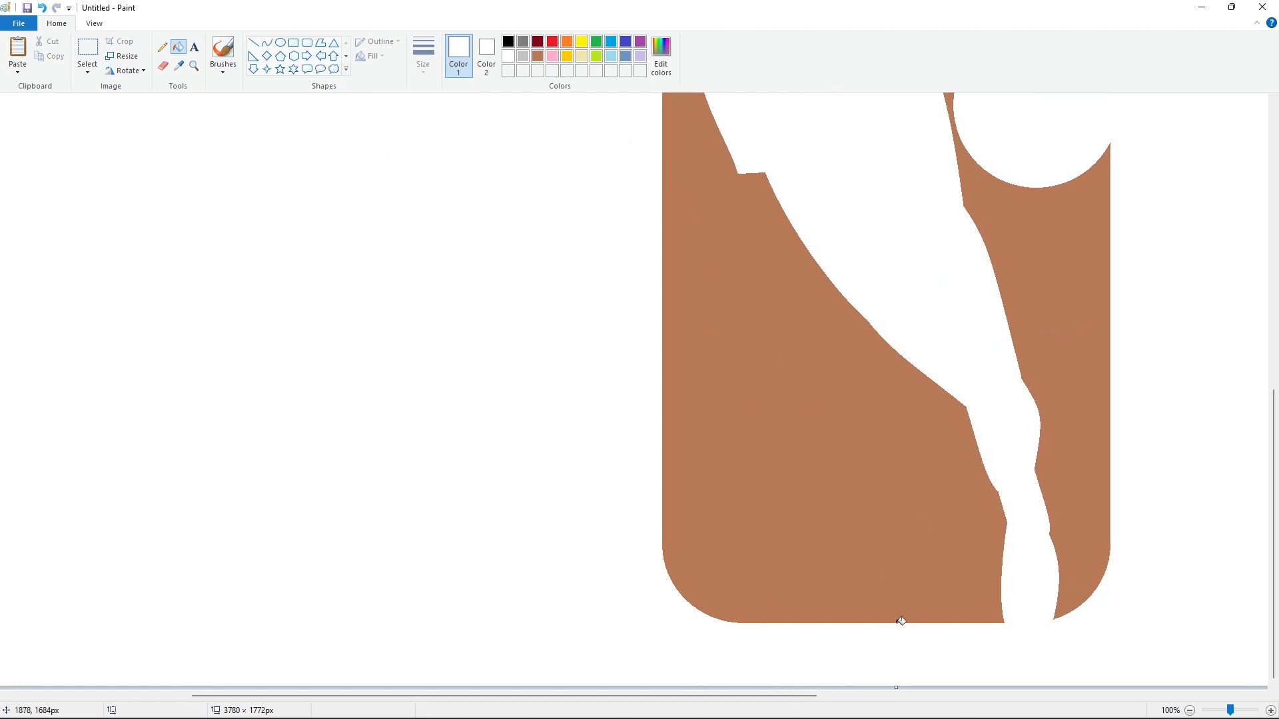
left_click(293, 42)
left_click(509, 42)
left_click(423, 53)
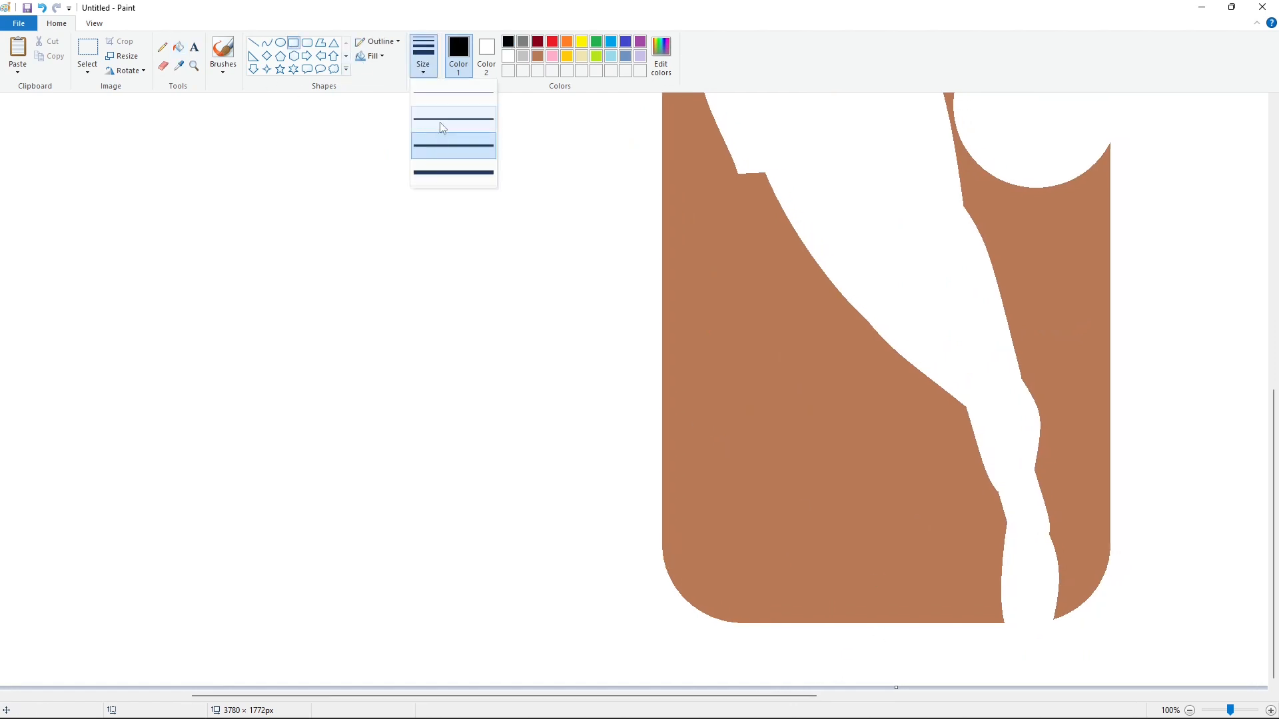
left_click(455, 142)
left_click_drag(719, 437, 891, 573)
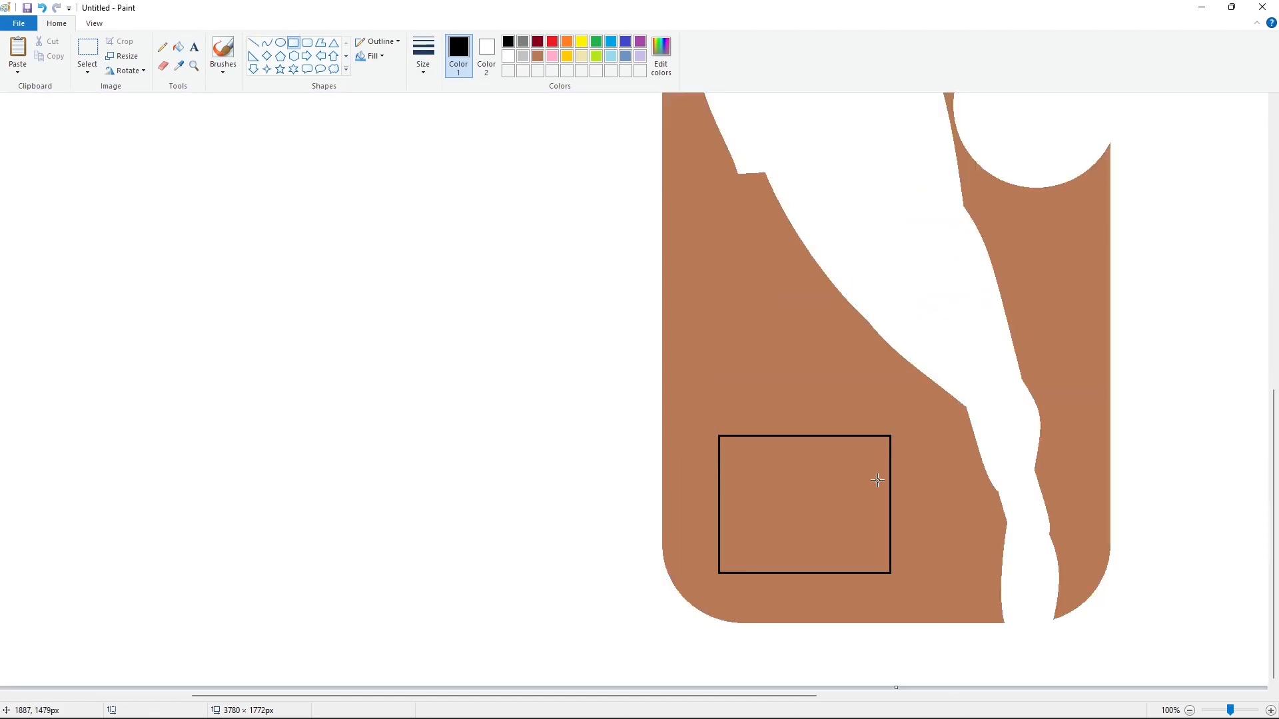
Fill the lower-left rectangle black to merge it with its outline, and recolor it indigo.
left_click(178, 46)
left_click(799, 460)
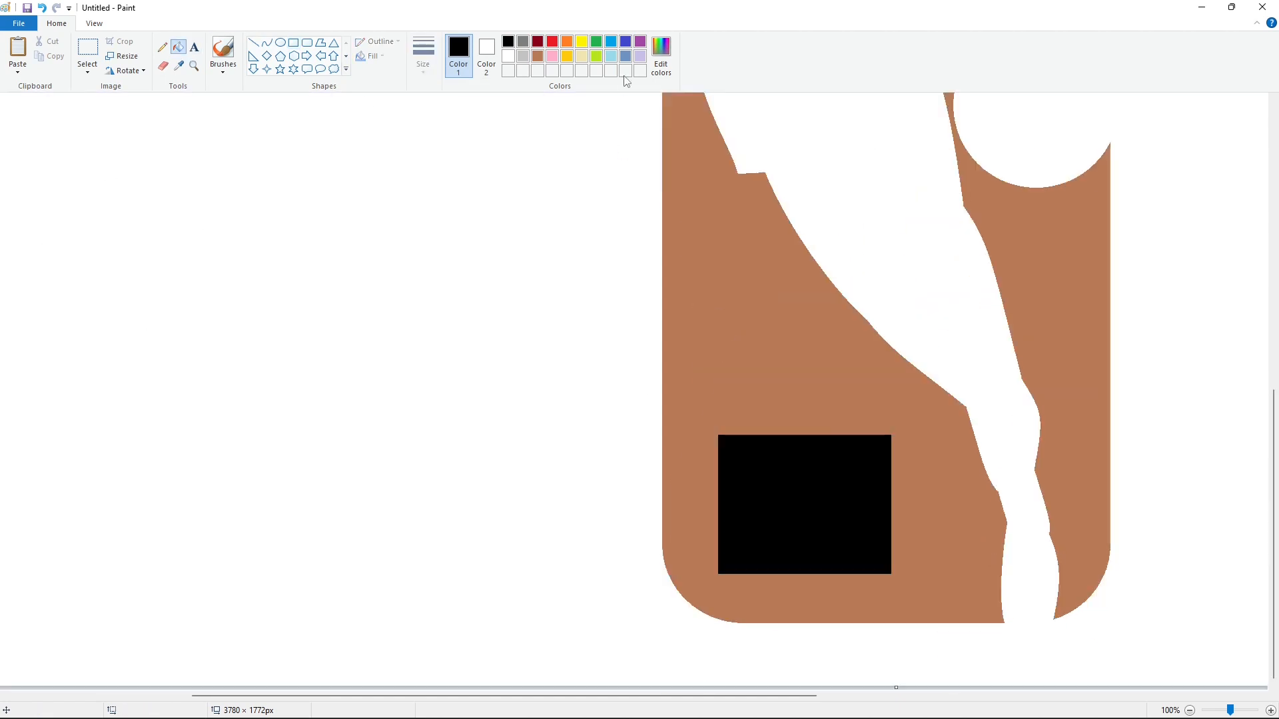
left_click(625, 42)
left_click(790, 485)
Draw brown straight lines across the indigo rectangle outlining the upper and lower notches of a letter N.
left_click(252, 42)
left_click(538, 56)
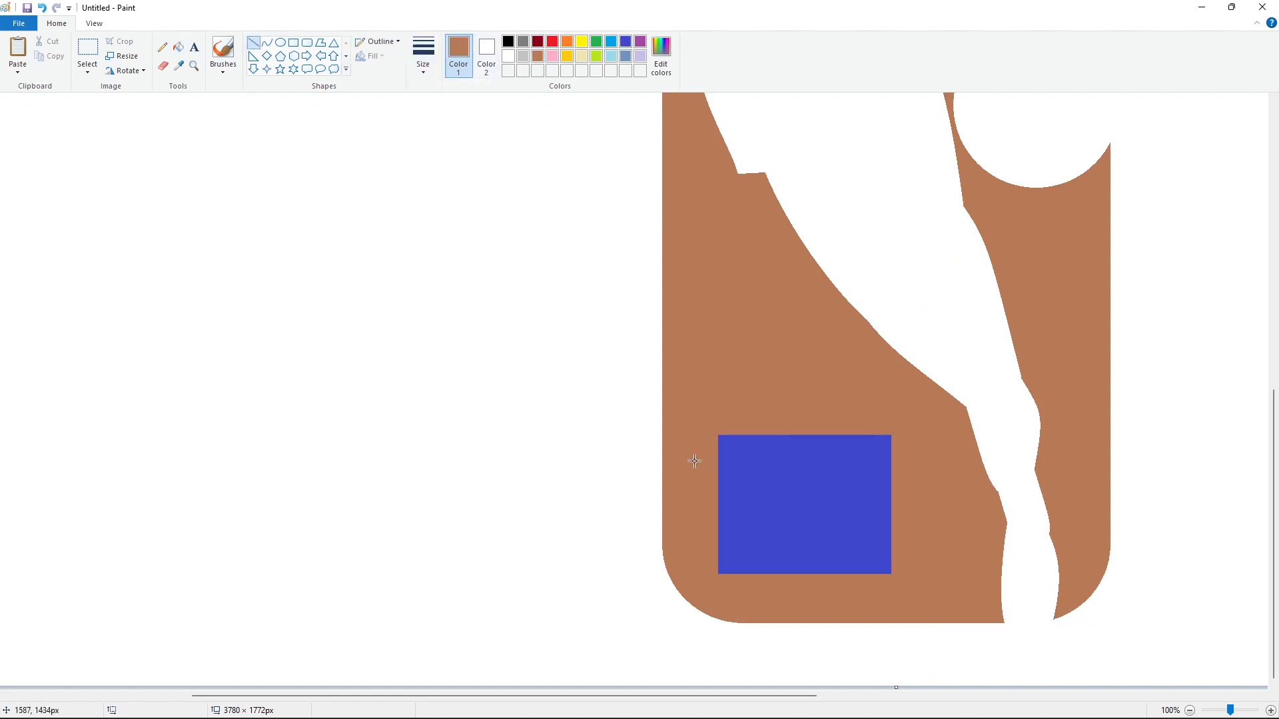
left_click_drag(775, 514, 748, 414)
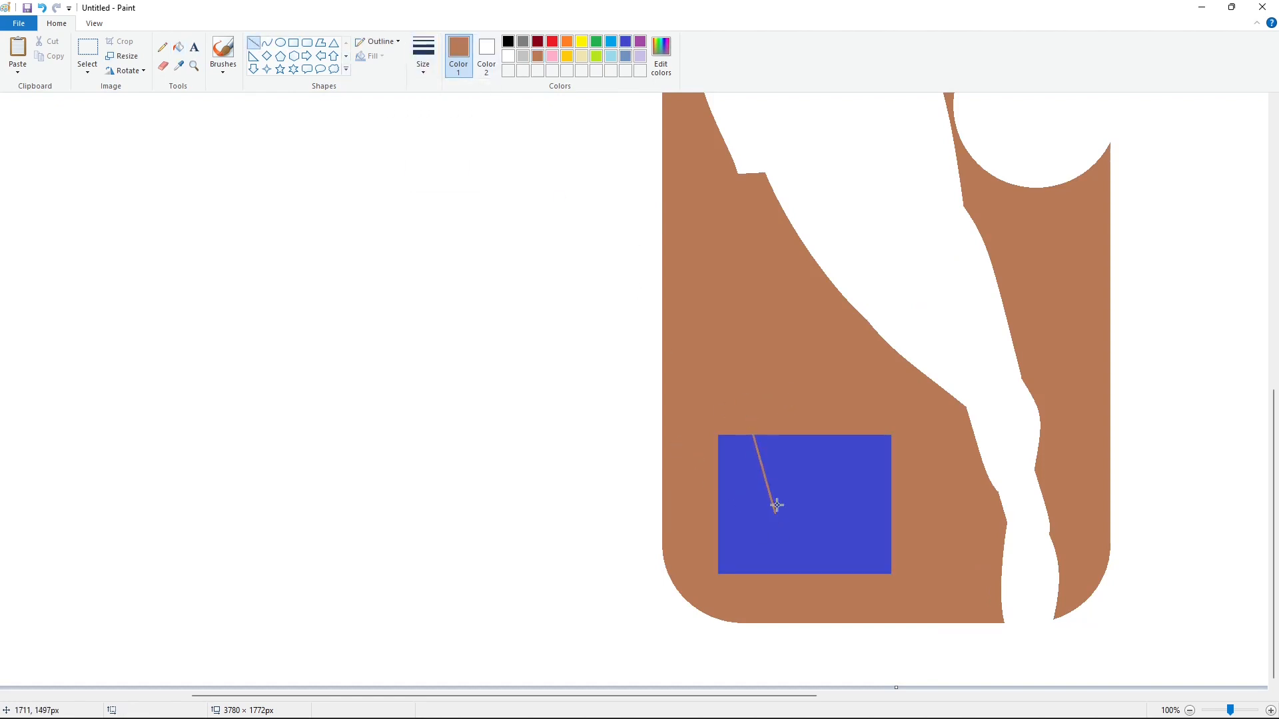
left_click_drag(769, 469, 776, 435)
left_click_drag(746, 492, 774, 587)
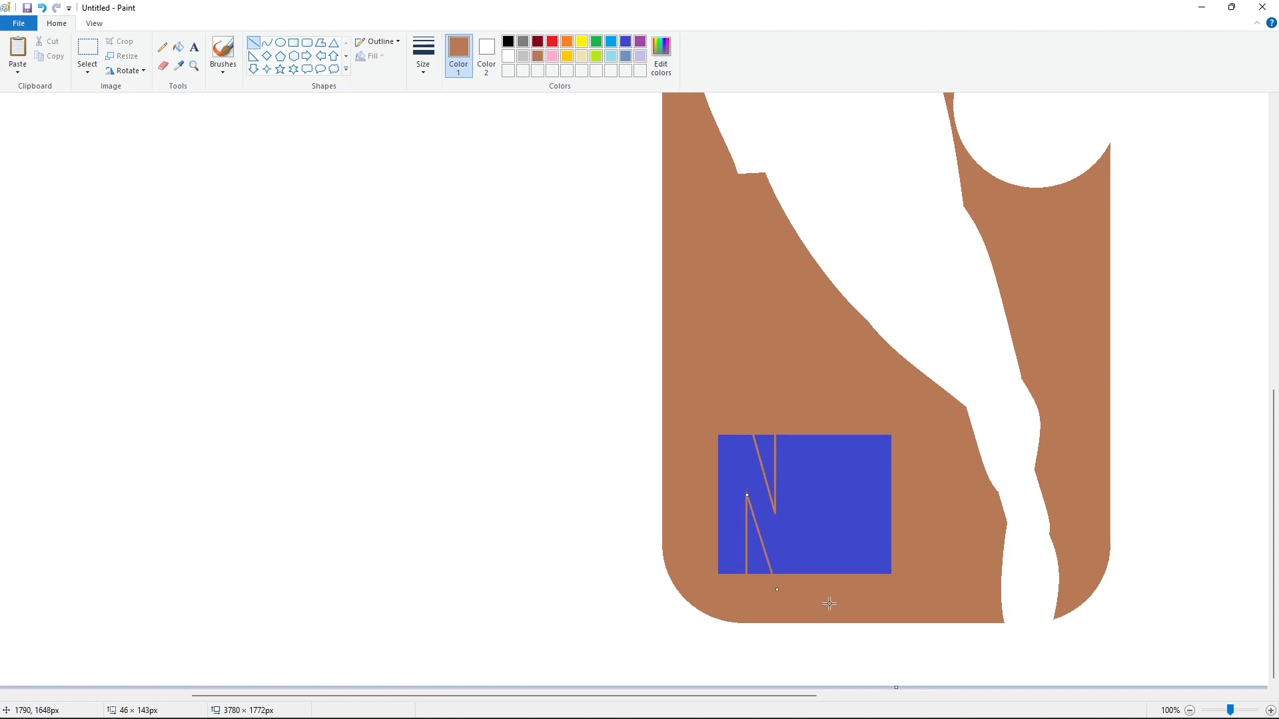
Draw a brown vertical line down the indigo rectangle and nudge it right to mark the N's right edge.
left_click_drag(800, 431, 800, 598)
key("Right")
key("Right")
key("Right")
key("Right")
key("Right")
key("Right")
key("Right")
key("Right")
key("Right")
left_click(582, 281)
Fill the N's upper and lower notches brown and recolor the letter N white.
left_click(178, 47)
left_click(765, 460)
left_click(754, 527)
left_click(509, 56)
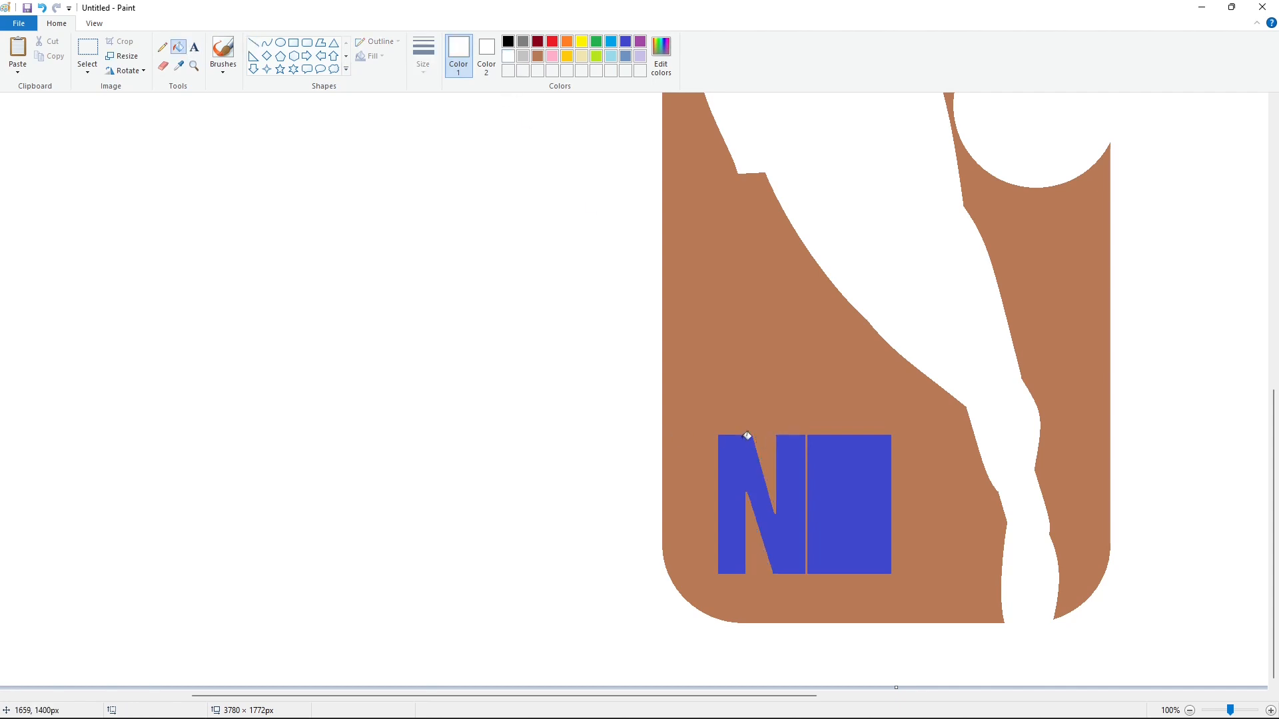
left_click(749, 440)
Draw a second brown vertical line just right of the N to mark the left edge of the letter B.
left_click(253, 44)
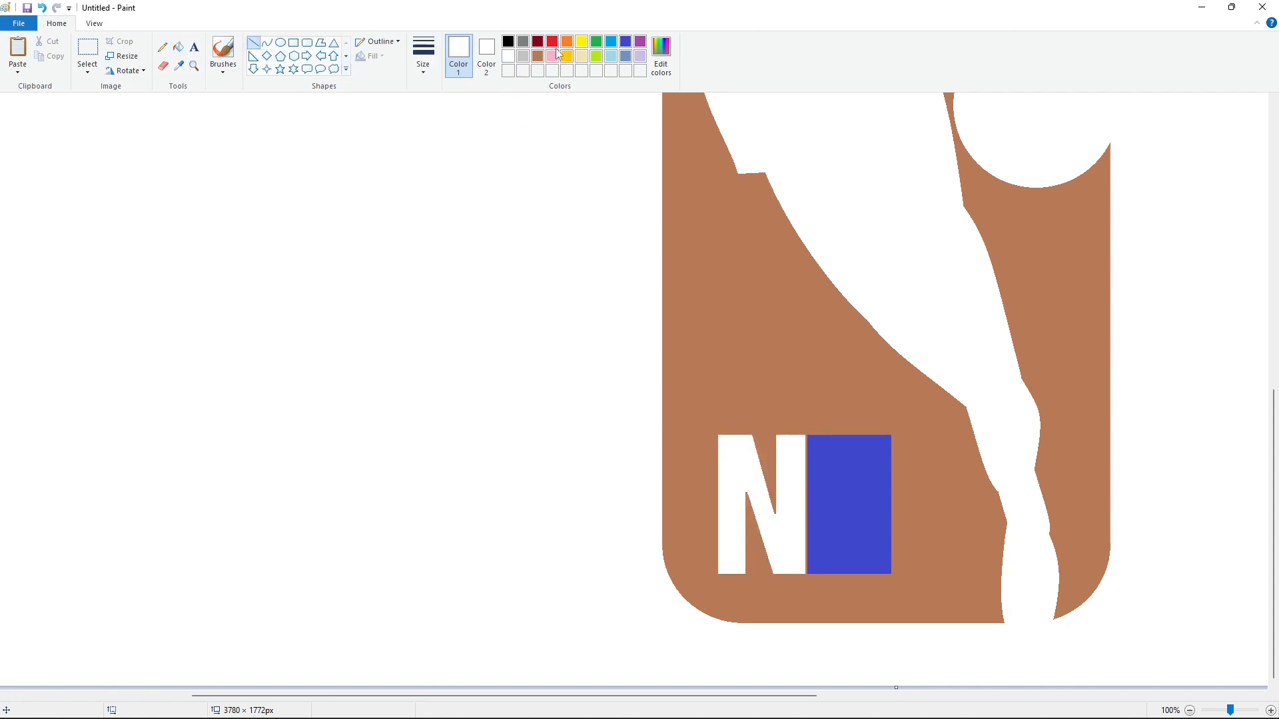
left_click(537, 56)
left_click_drag(811, 435, 811, 574)
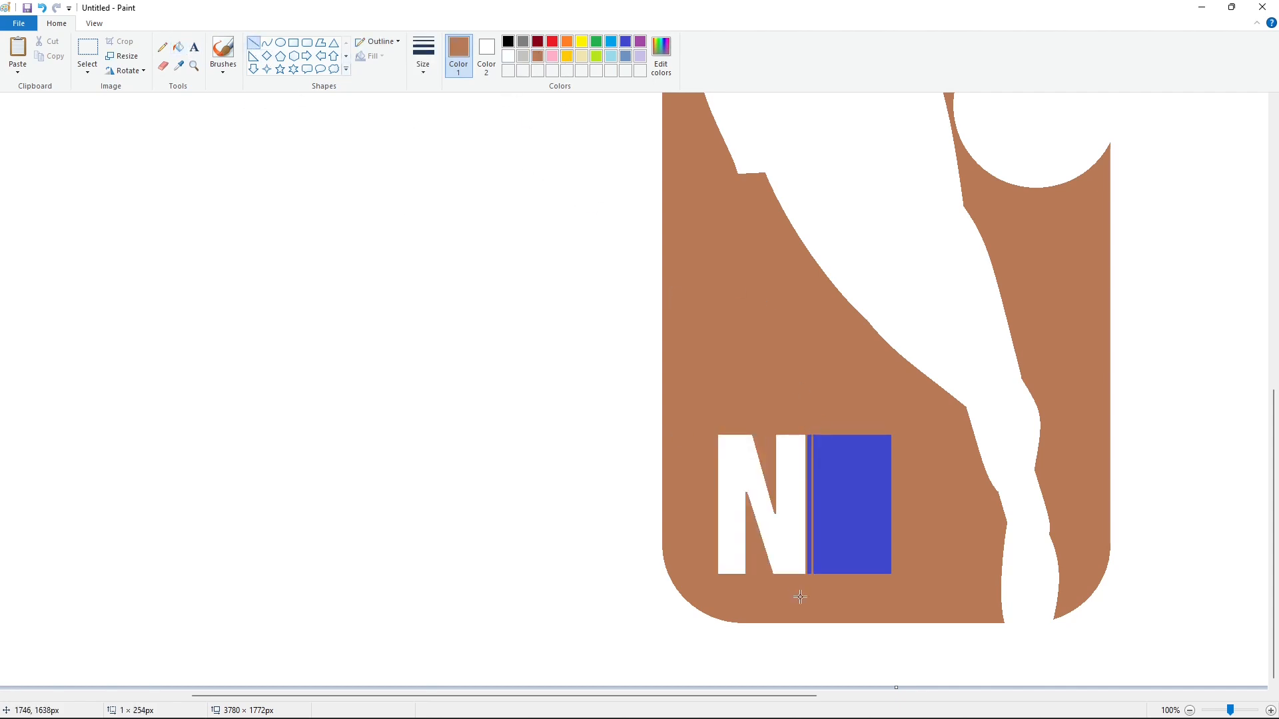
left_click(876, 586)
left_click(267, 42)
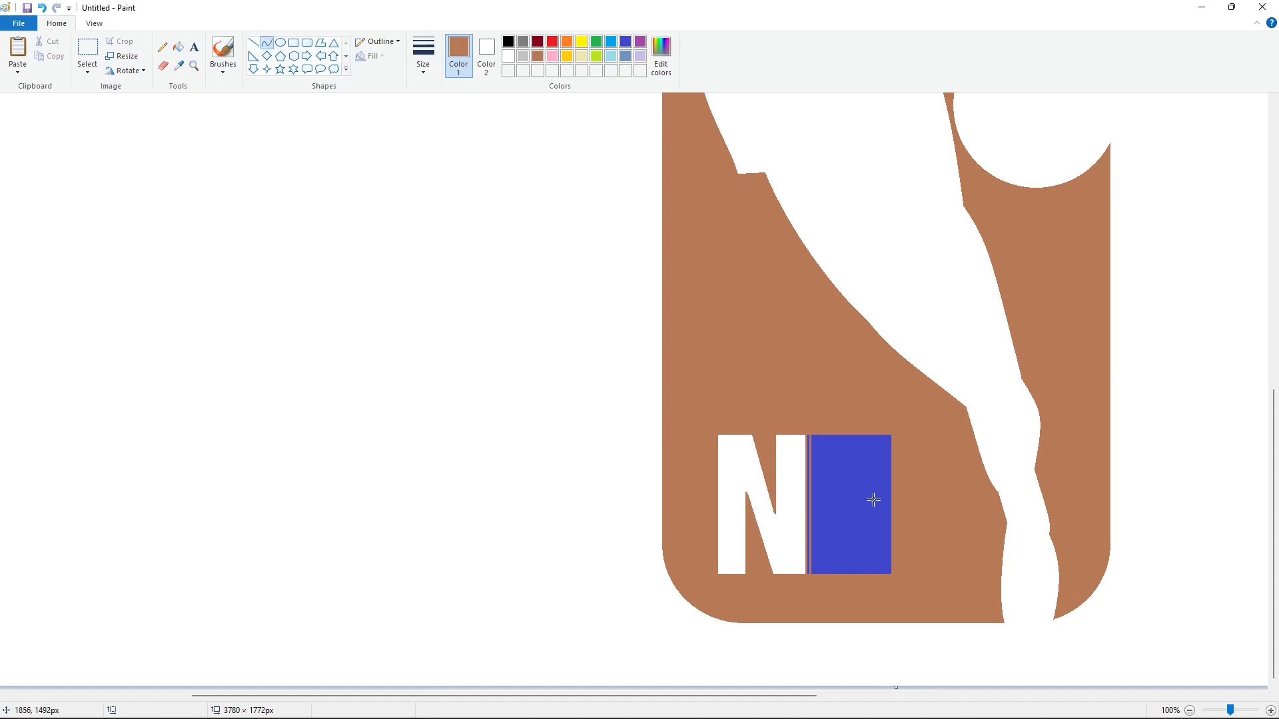
mouse_move(873, 499)
left_mouse_down()
mouse_move(858, 433)
mouse_move(902, 485)
mouse_move(888, 434)
left_mouse_up()
mouse_move(874, 500)
left_mouse_down()
mouse_move(854, 575)
mouse_move(902, 517)
mouse_move(913, 565)
left_mouse_up()
Extend the indigo block to the right with an adjoining indigo rectangle and fill its interior indigo.
left_click(625, 42)
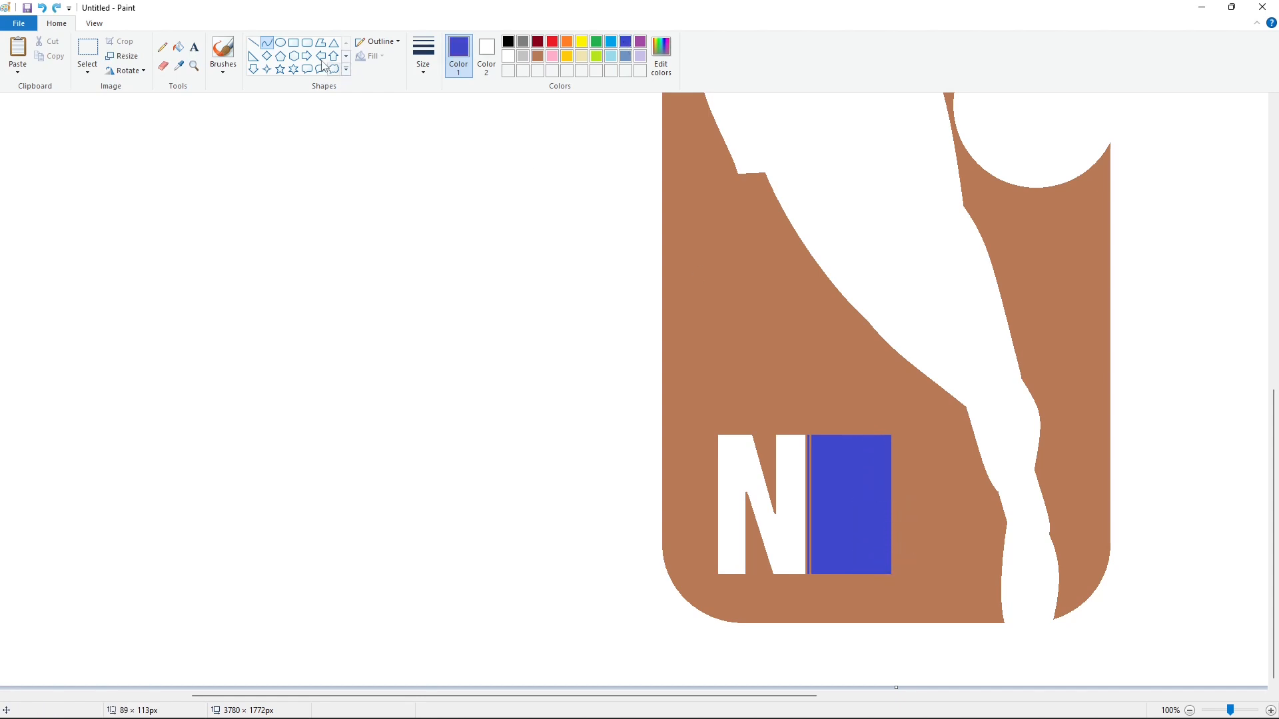
left_click(293, 42)
mouse_move(891, 440)
left_mouse_down()
mouse_move(927, 573)
mouse_move(900, 435)
left_mouse_up()
left_click(179, 47)
left_click(909, 485)
Draw brown curves for the B's upper and lower lobes and fill the leftover area outside them brown.
left_click(266, 42)
left_click(537, 58)
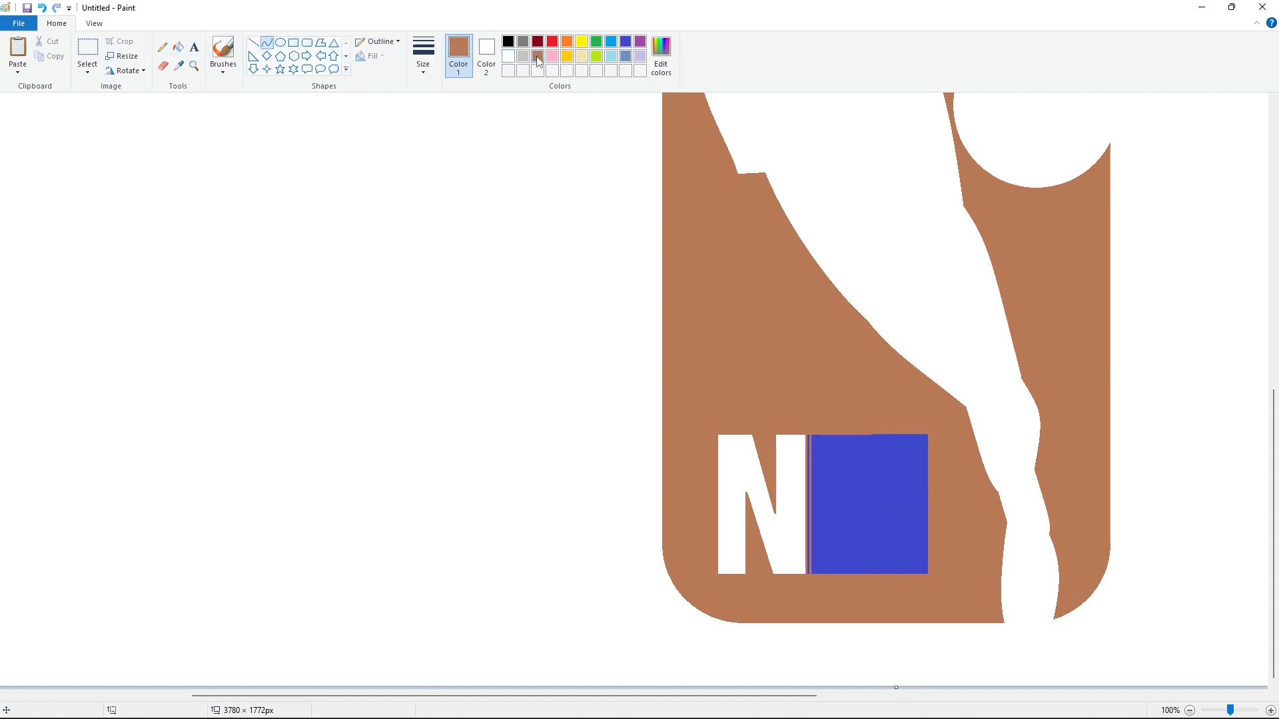
left_click_drag(875, 496, 837, 434)
mouse_move(865, 466)
left_mouse_down()
mouse_move(873, 474)
mouse_move(891, 434)
left_mouse_up()
mouse_move(876, 499)
left_mouse_down()
mouse_move(849, 574)
mouse_move(908, 513)
mouse_move(896, 577)
left_mouse_up()
left_click(178, 46)
left_click(900, 460)
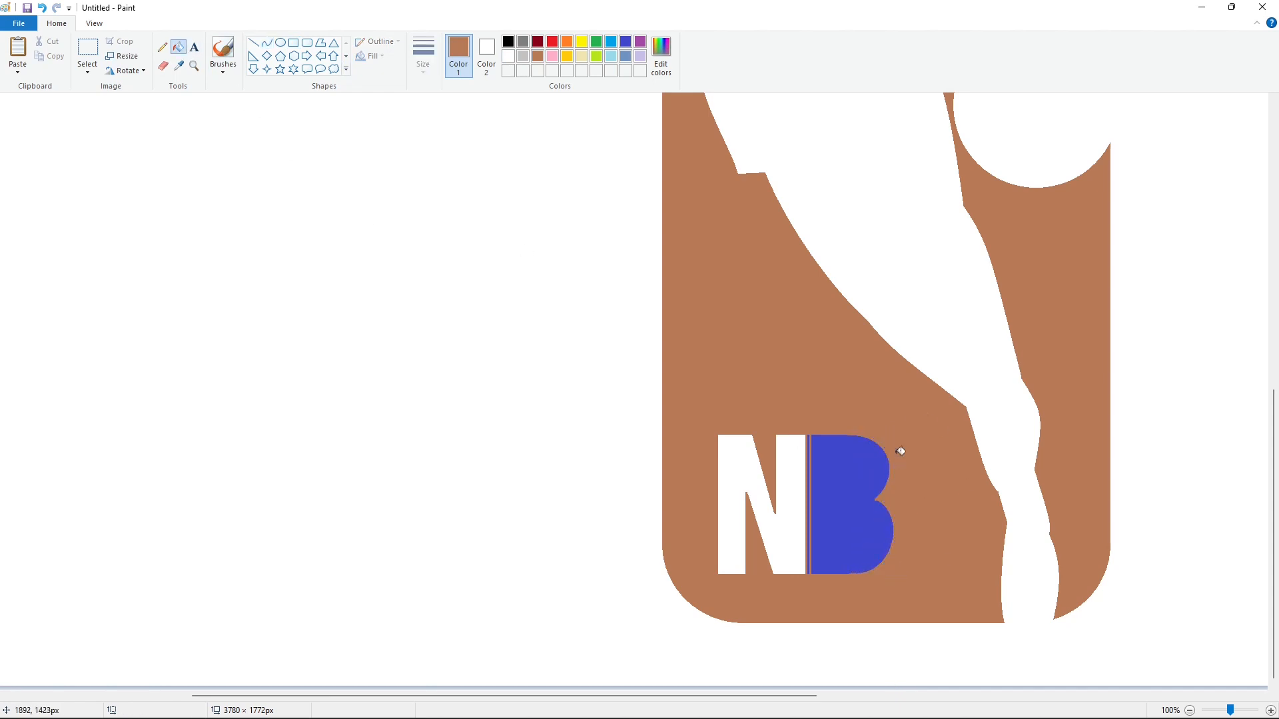
Draw brown straight lines inside the B for the flat sides of its upper and lower openings.
left_click(253, 43)
left_click_drag(844, 459, 845, 554)
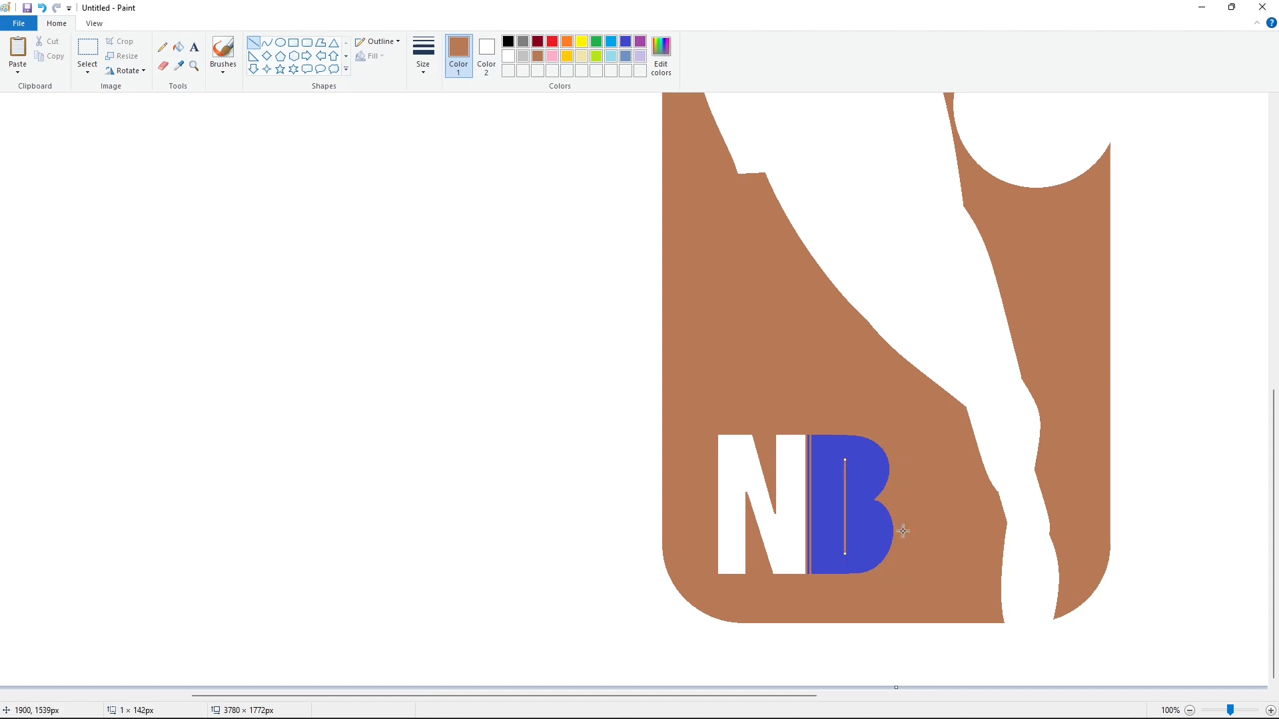
key("ctrl+z")
left_click_drag(844, 460, 844, 549)
key("ctrl+z")
left_click_drag(851, 548, 851, 547)
left_click(921, 540)
Draw brown curves closing the rounded right sides of the B's upper and lower openings.
left_click(266, 43)
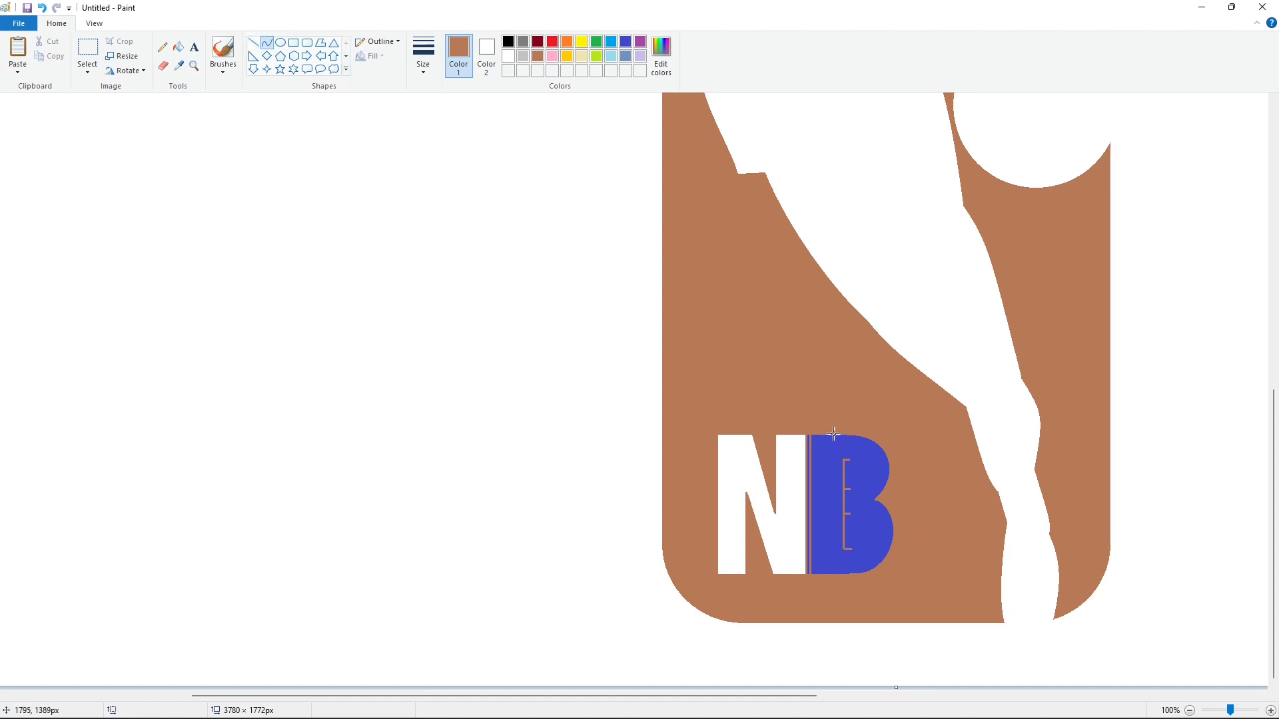
left_click_drag(849, 478, 849, 489)
left_click(857, 462)
left_click(862, 484)
left_click(911, 481)
left_click(857, 463)
left_click(862, 484)
left_click(921, 487)
left_click(858, 518)
left_click(863, 541)
key("ctrl+z")
left_click(858, 518)
left_click(863, 540)
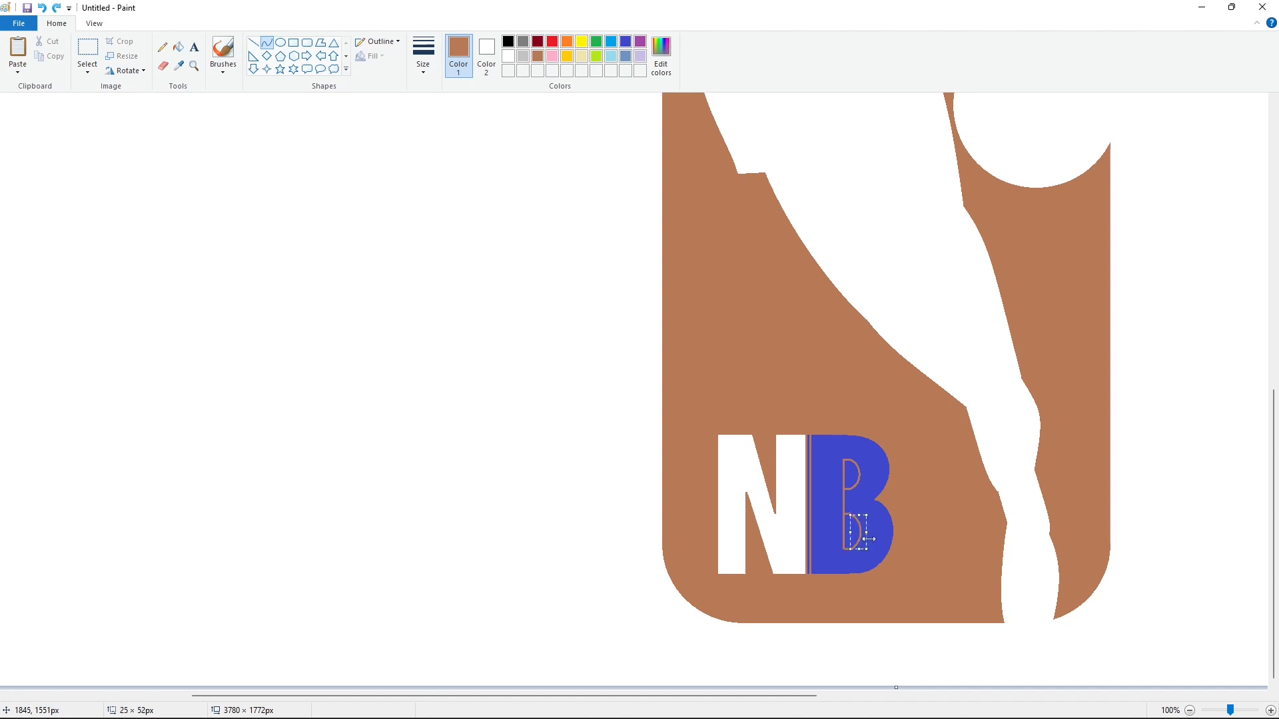
left_click(891, 538)
Fill both openings of the B brown and draw indigo lines to tidy the bar between them.
left_click(177, 47)
left_click(851, 474)
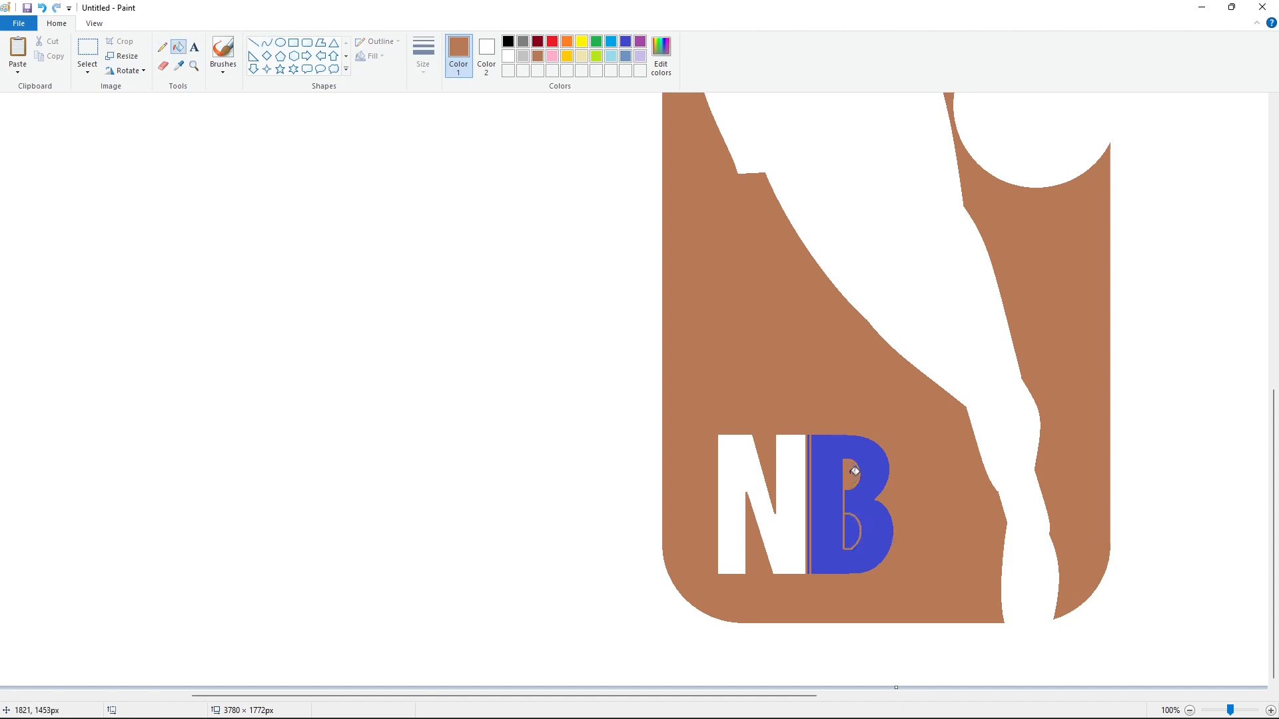
left_click(850, 531)
left_click(626, 42)
left_click(253, 42)
mouse_move(829, 494)
left_mouse_down()
mouse_move(849, 494)
mouse_move(822, 511)
left_mouse_up()
left_click(859, 506)
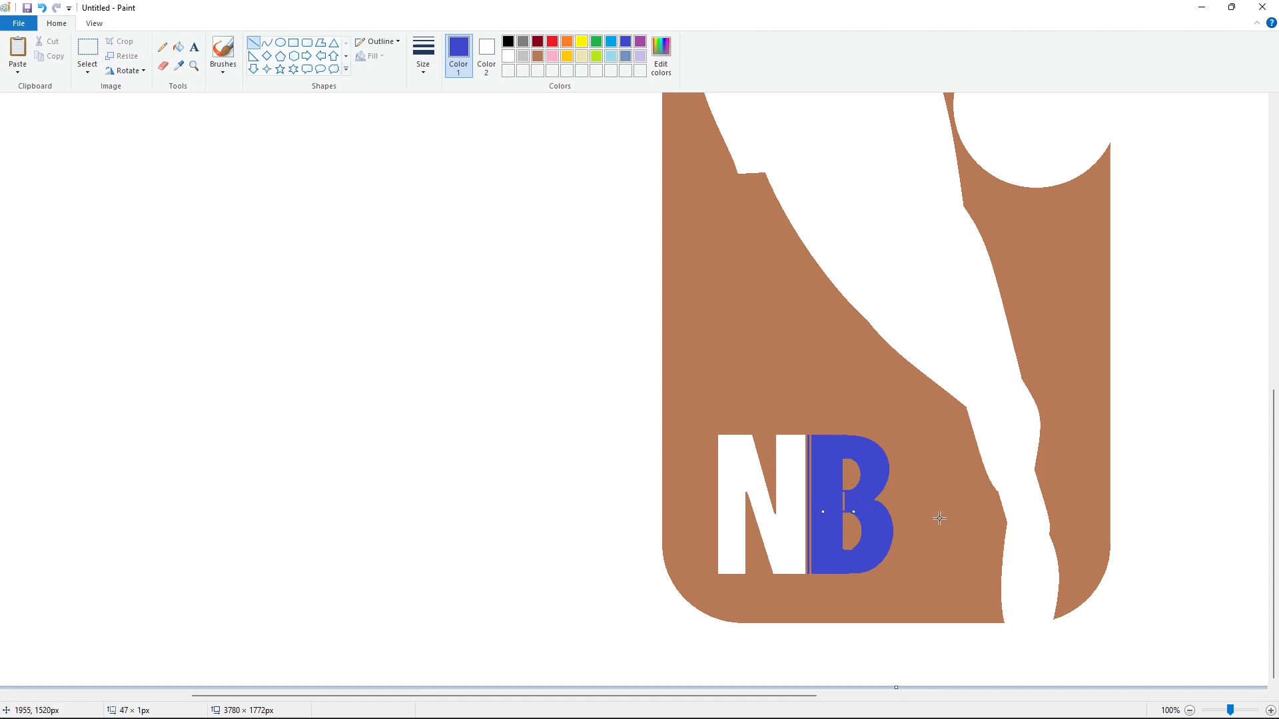
Fill the indigo sliver between the N and B brown, and recolor the letter B white.
left_click(178, 46)
left_click(538, 59)
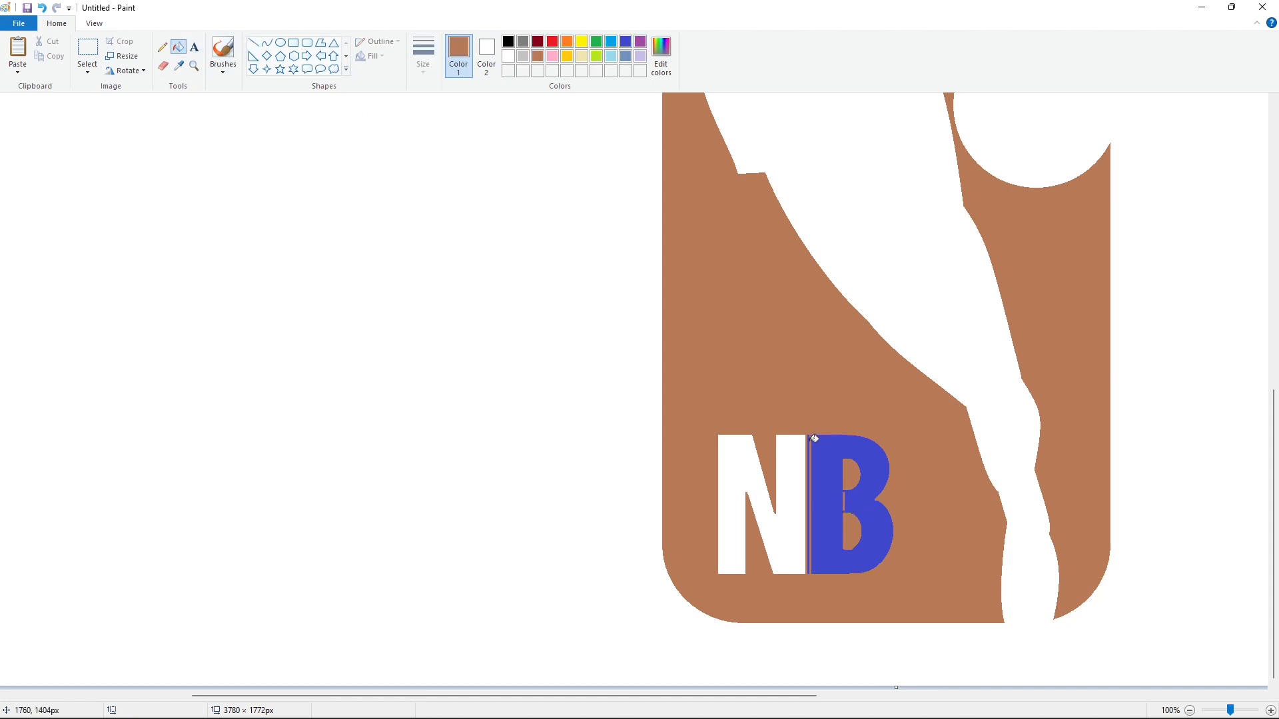
left_click(808, 440)
left_click(625, 43)
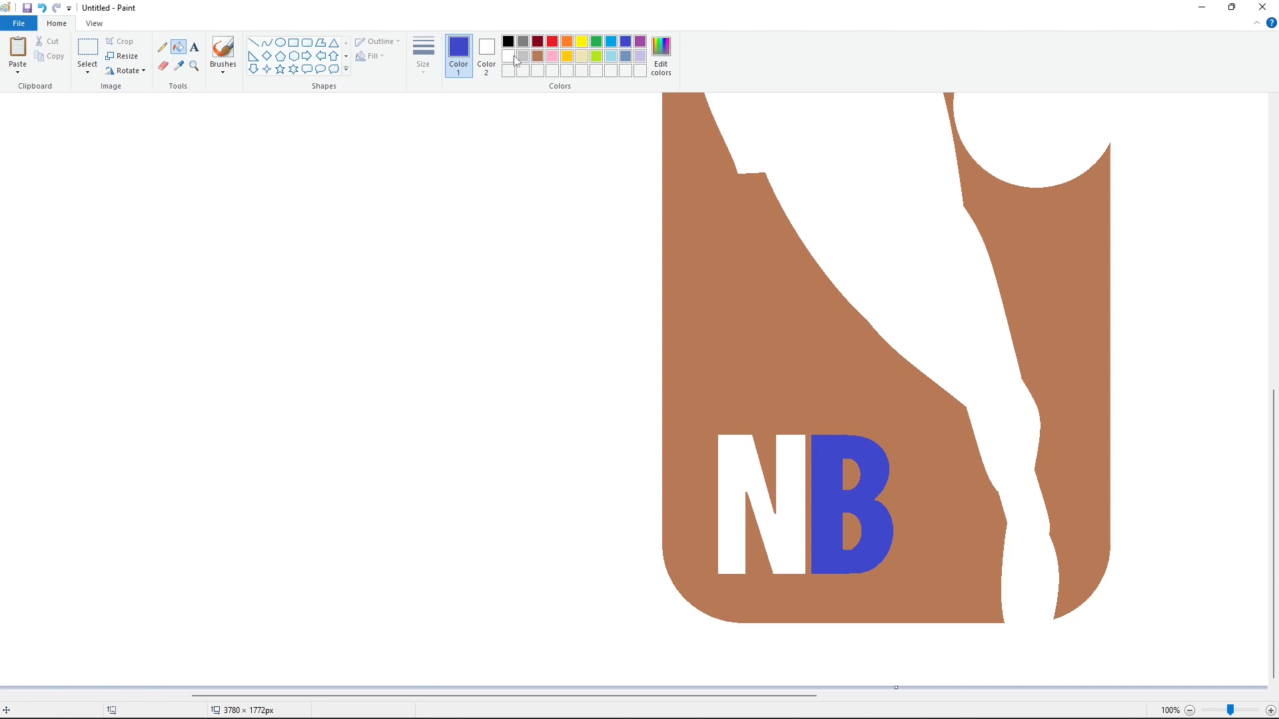
left_click(508, 56)
left_click(826, 506)
Draw indigo straight lines right of the B forming the slanted sides, flat top and base of the letter A.
left_click(625, 42)
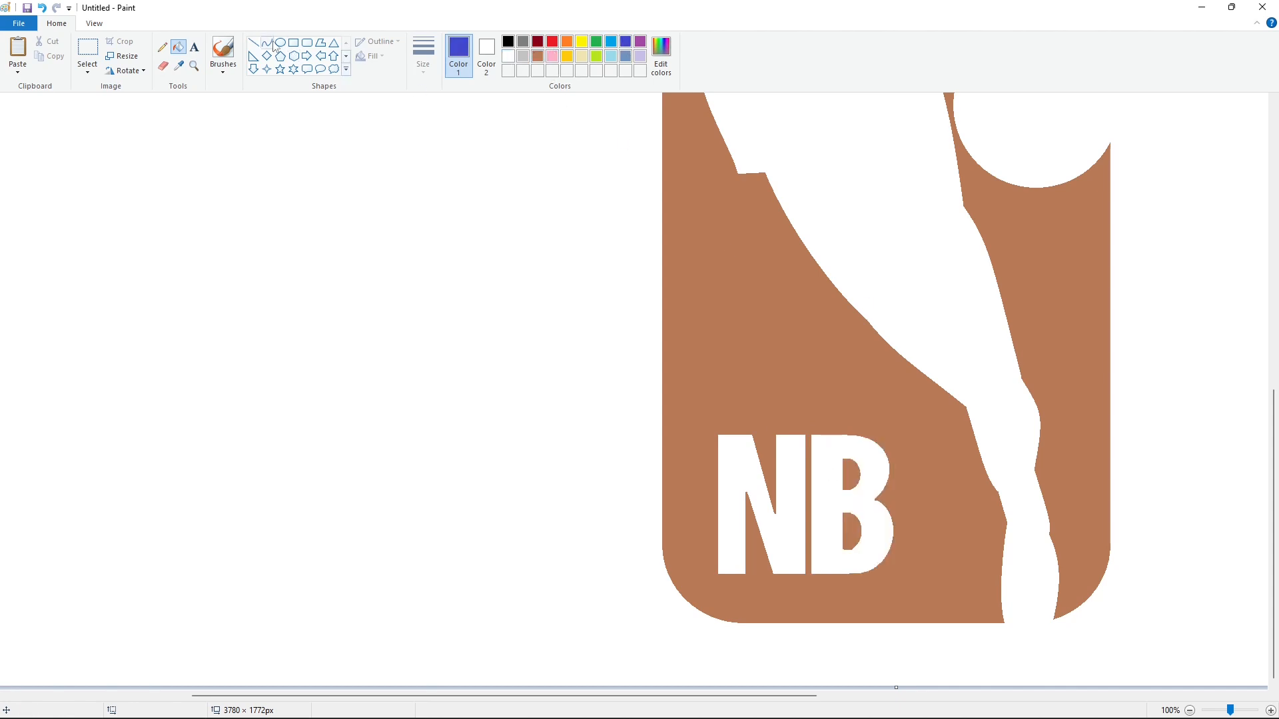
left_click(253, 42)
left_click_drag(915, 437, 889, 583)
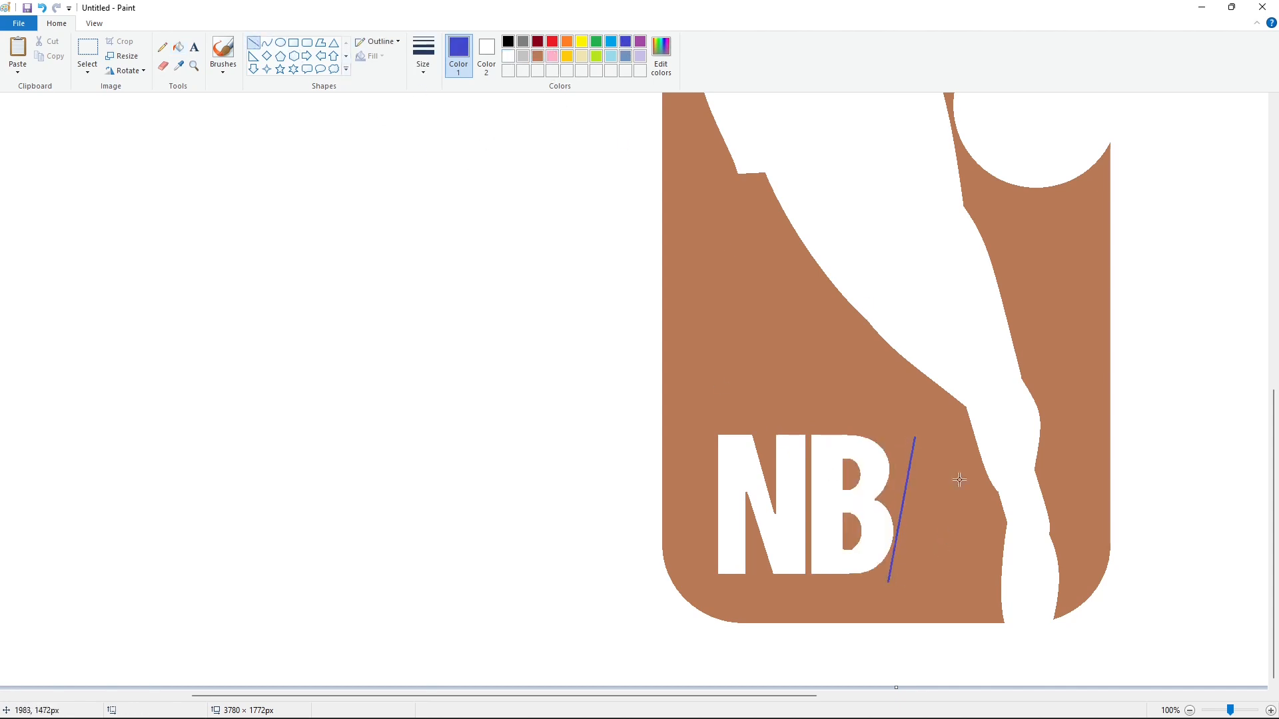
mouse_move(913, 437)
left_mouse_down()
mouse_move(960, 439)
mouse_move(984, 586)
left_mouse_up()
left_click_drag(890, 572, 967, 573)
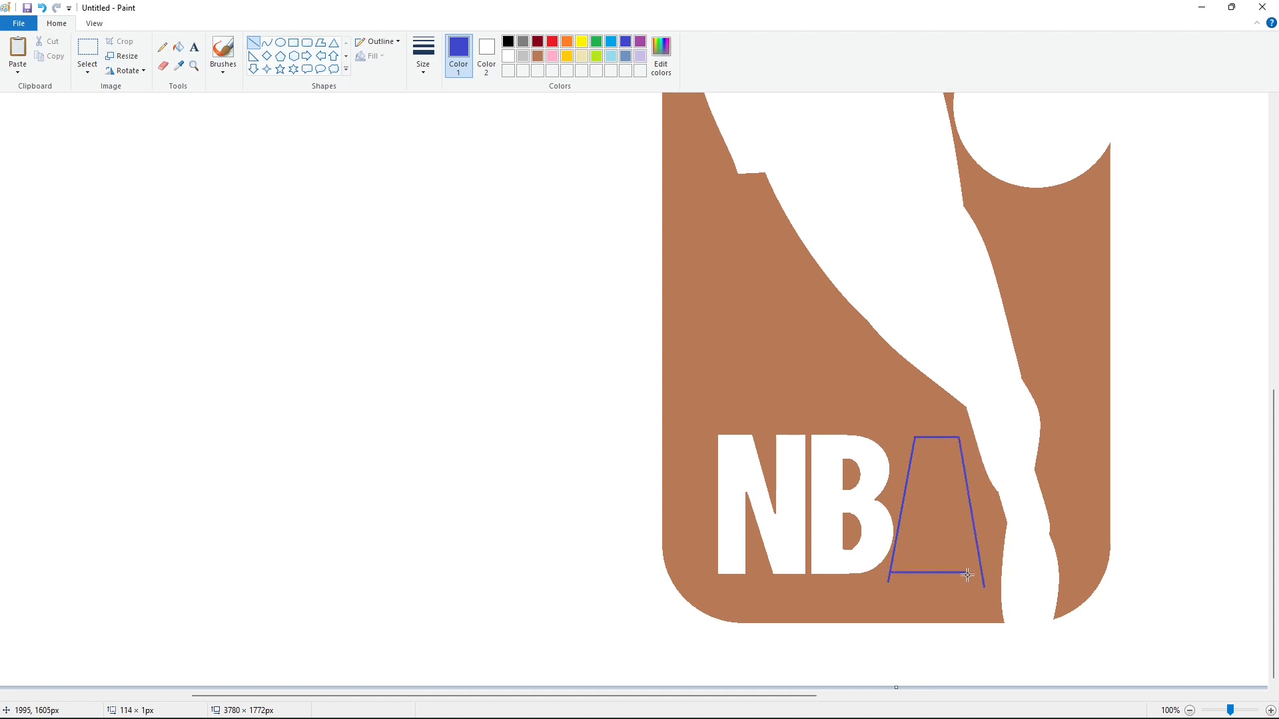
Draw thin indigo lines for the A's inner slanted sides and a thin rectangle across them as its crossbar.
left_click(423, 57)
left_click(453, 106)
left_click_drag(937, 459, 922, 571)
left_click_drag(937, 459, 947, 544)
left_click(294, 49)
left_click_drag(917, 523, 959, 550)
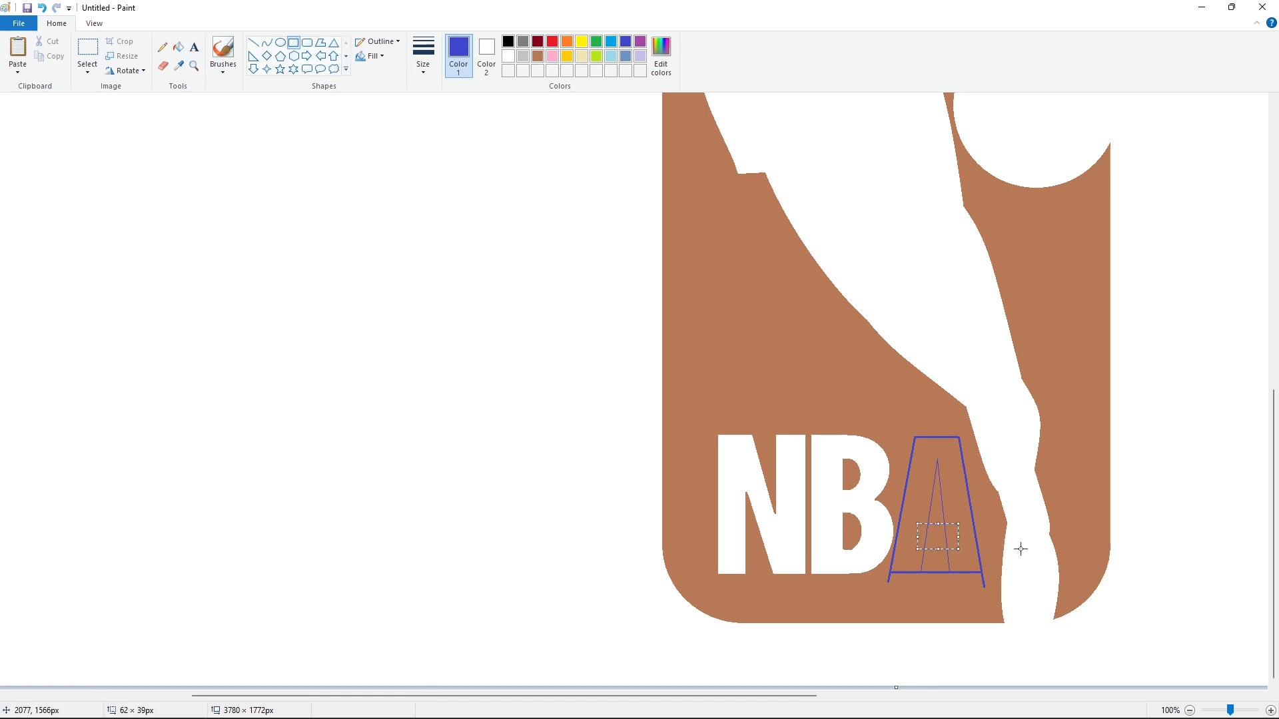
Fill the A's crossbar and both legs indigo, leaving the inner triangle and bottom notch brown.
left_click(178, 47)
left_click(935, 536)
left_click(922, 536)
left_click(952, 536)
left_click(959, 506)
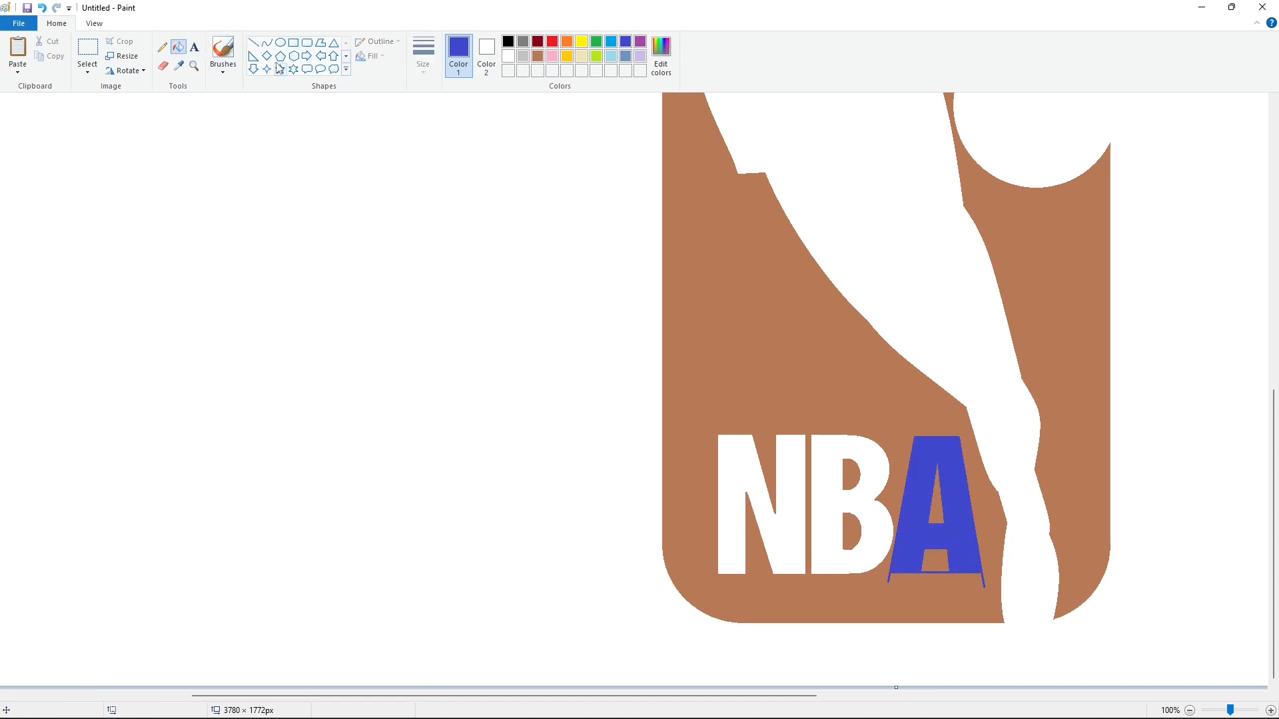
Draw a brown line in the third line thickness below the A to cover its protruding base lines.
left_click(268, 42)
left_click(538, 56)
left_click(423, 56)
left_click(439, 143)
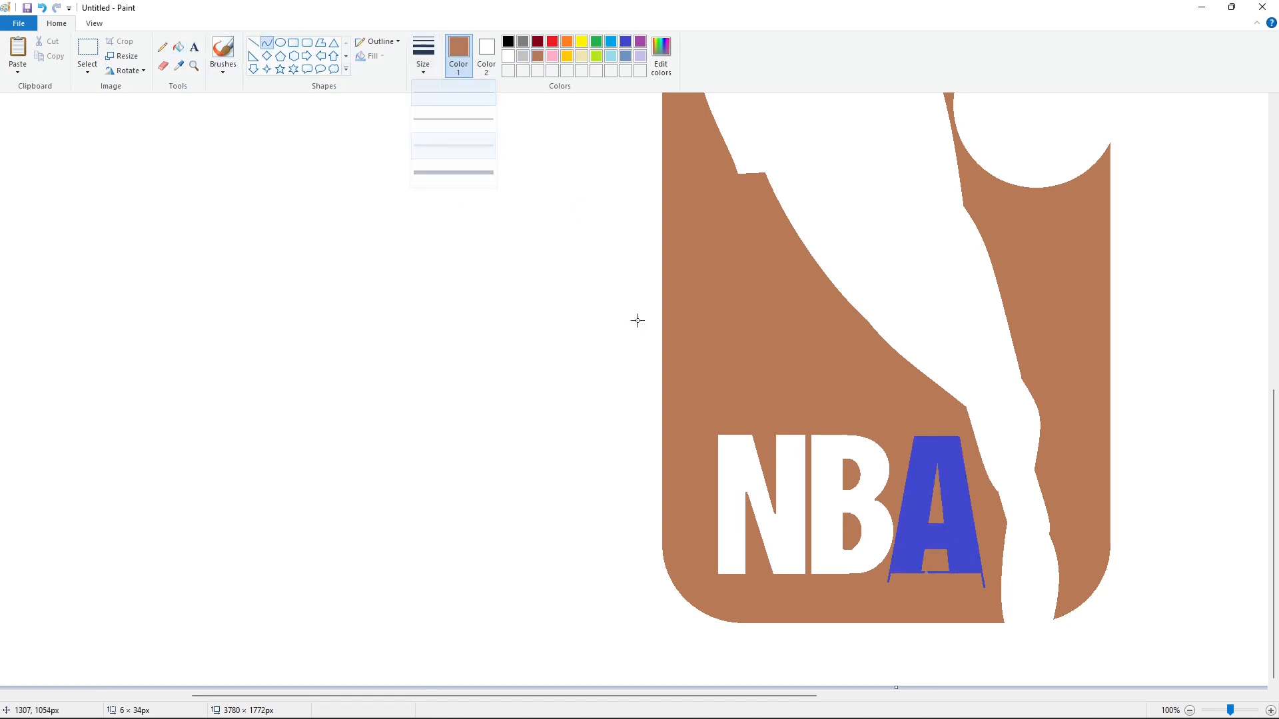
left_click(921, 590)
left_click_drag(933, 565, 930, 516)
left_click(254, 44)
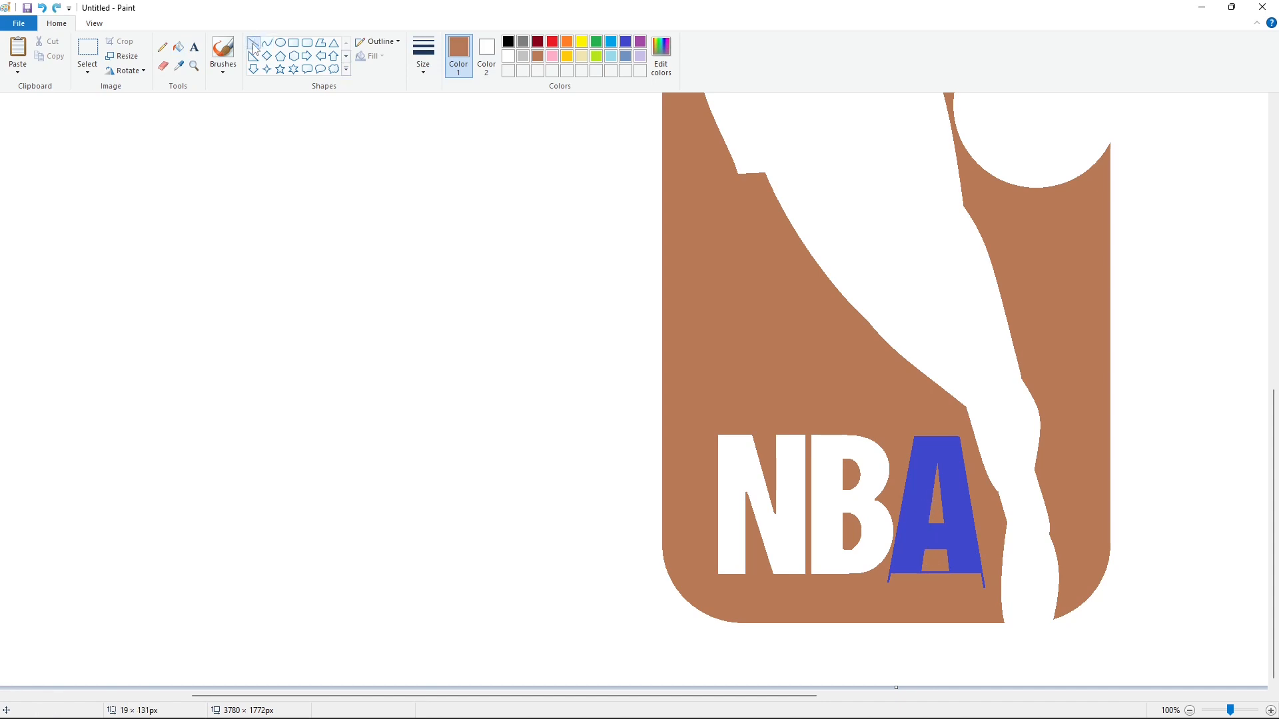
left_click_drag(951, 591, 958, 580)
key("Left")
key("Left")
key("Left")
key("Left")
left_click(991, 590)
Fill the remaining indigo traces in the A's bottom notch and beside its right foot brown.
left_click(178, 47)
left_click(937, 570)
left_click(984, 584)
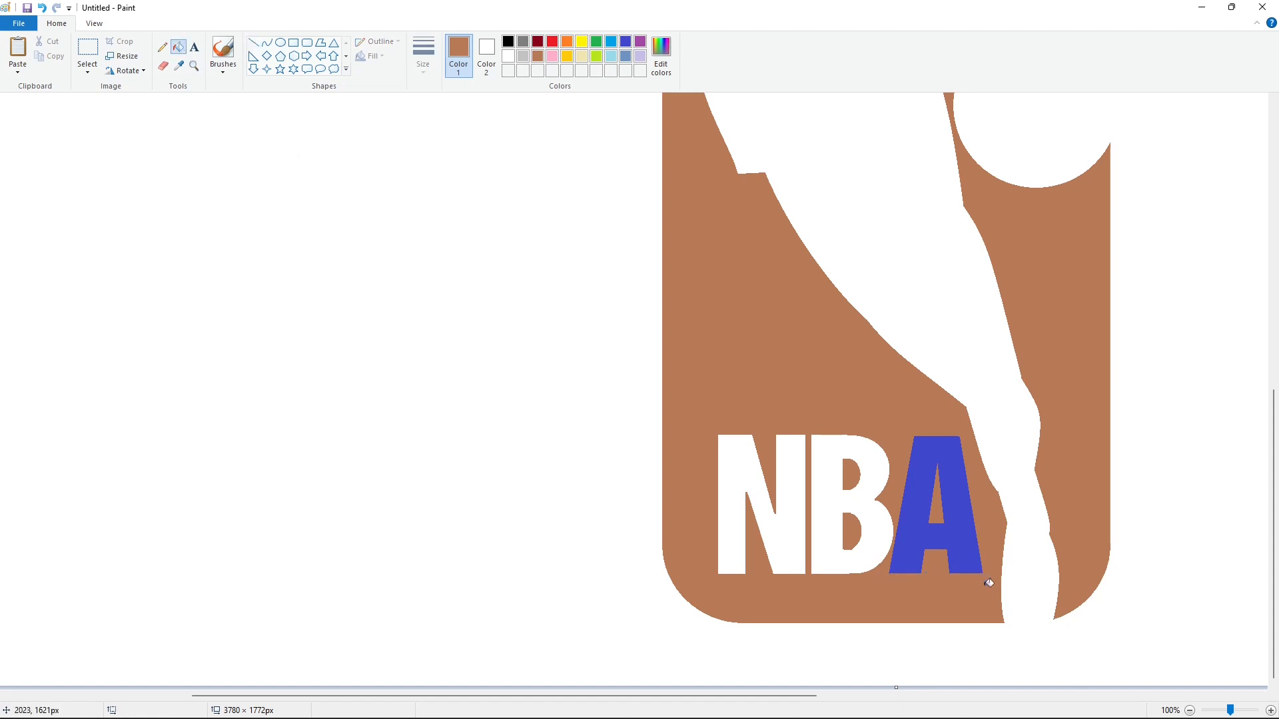
Fill the spare circle's black outline white to remove it, and recolor the letter A white.
left_click(1189, 711)
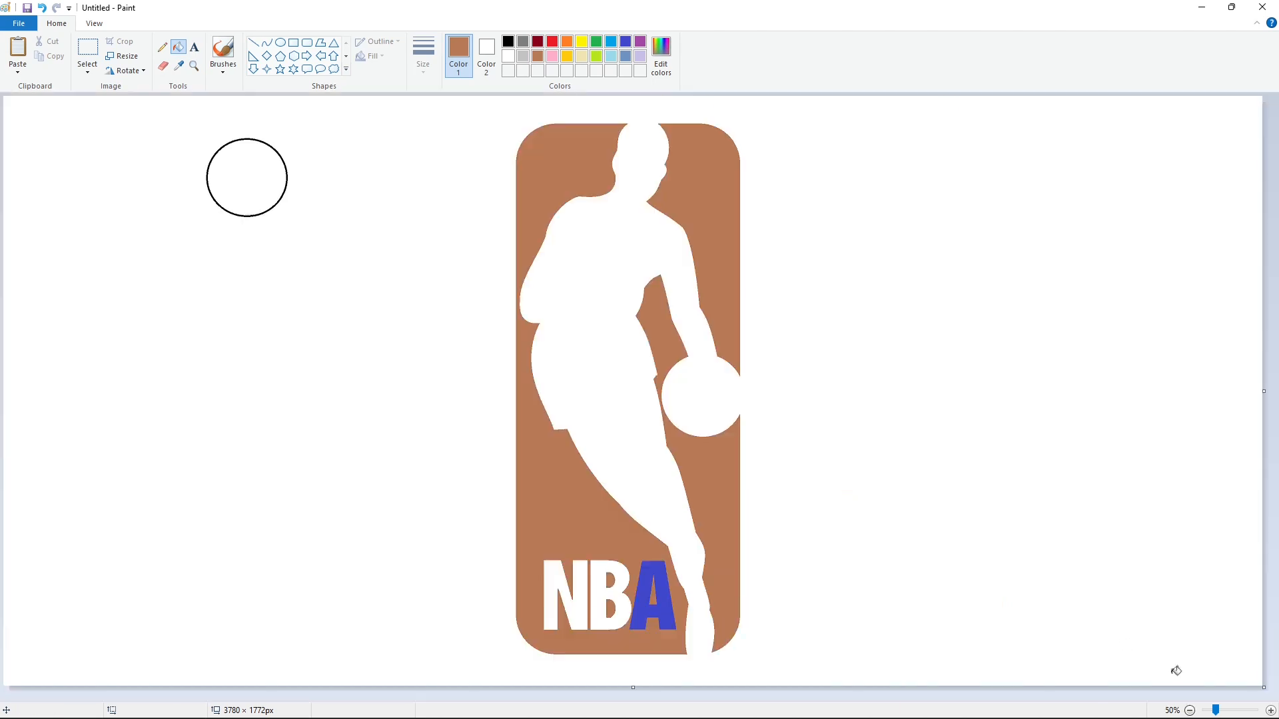
left_click(486, 57)
left_click(459, 57)
left_click(508, 57)
left_click(283, 159)
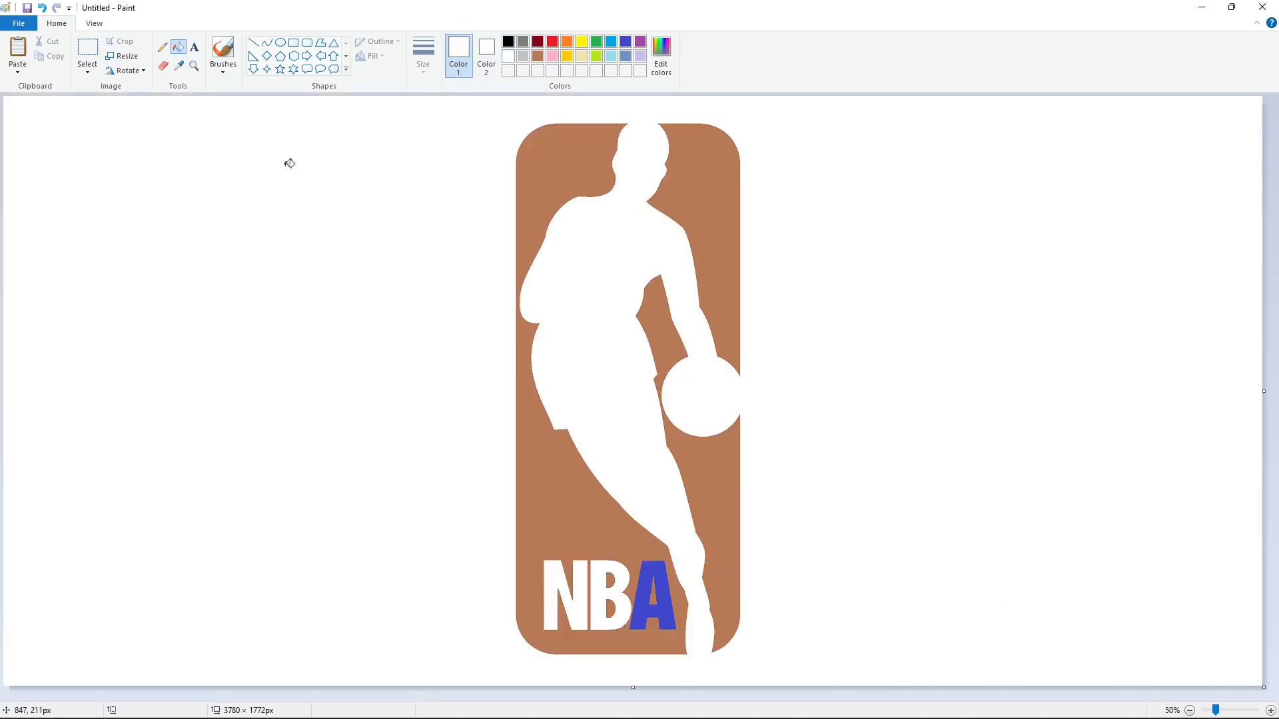
left_click(656, 592)
Create a slightly darker custom blue from indigo and a custom red from the palette's red.
left_click(625, 41)
left_click(664, 65)
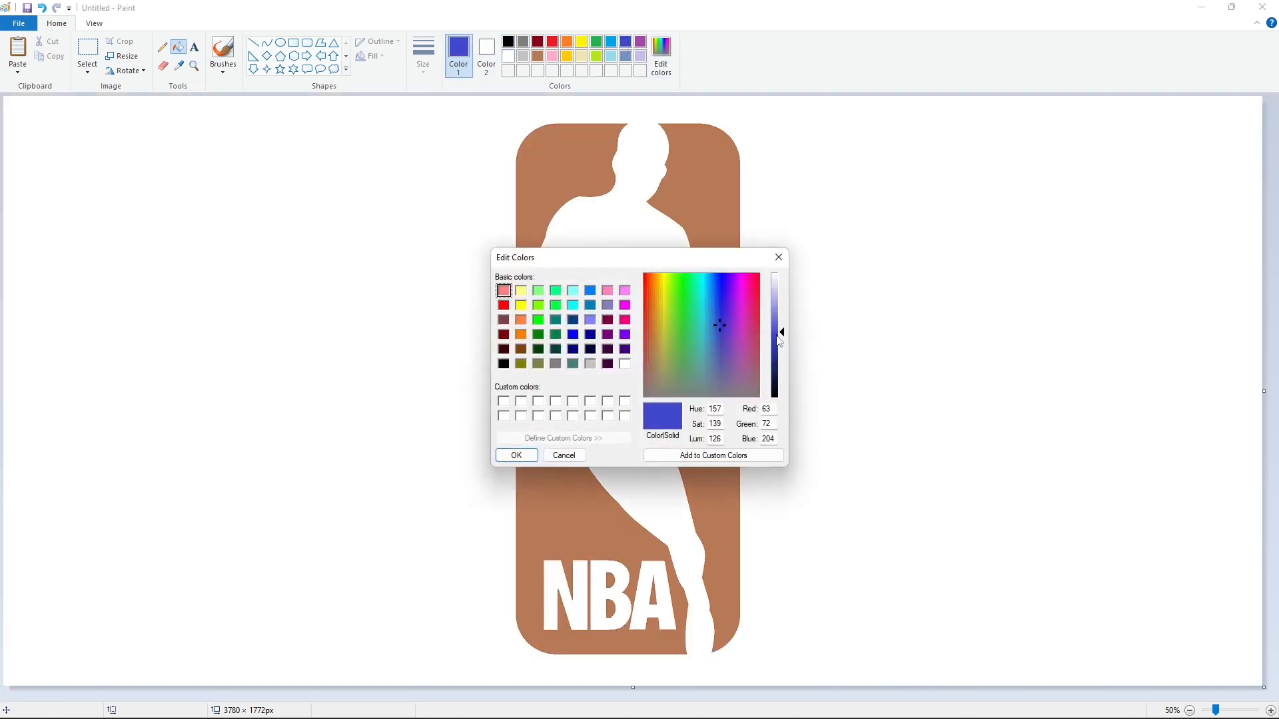
left_click_drag(781, 334, 781, 340)
left_click(525, 456)
left_click(553, 42)
left_click(661, 64)
left_click(526, 455)
Fill the badge's brown areas left of the player and inside the letters custom blue, and those on the right custom red.
left_click(508, 71)
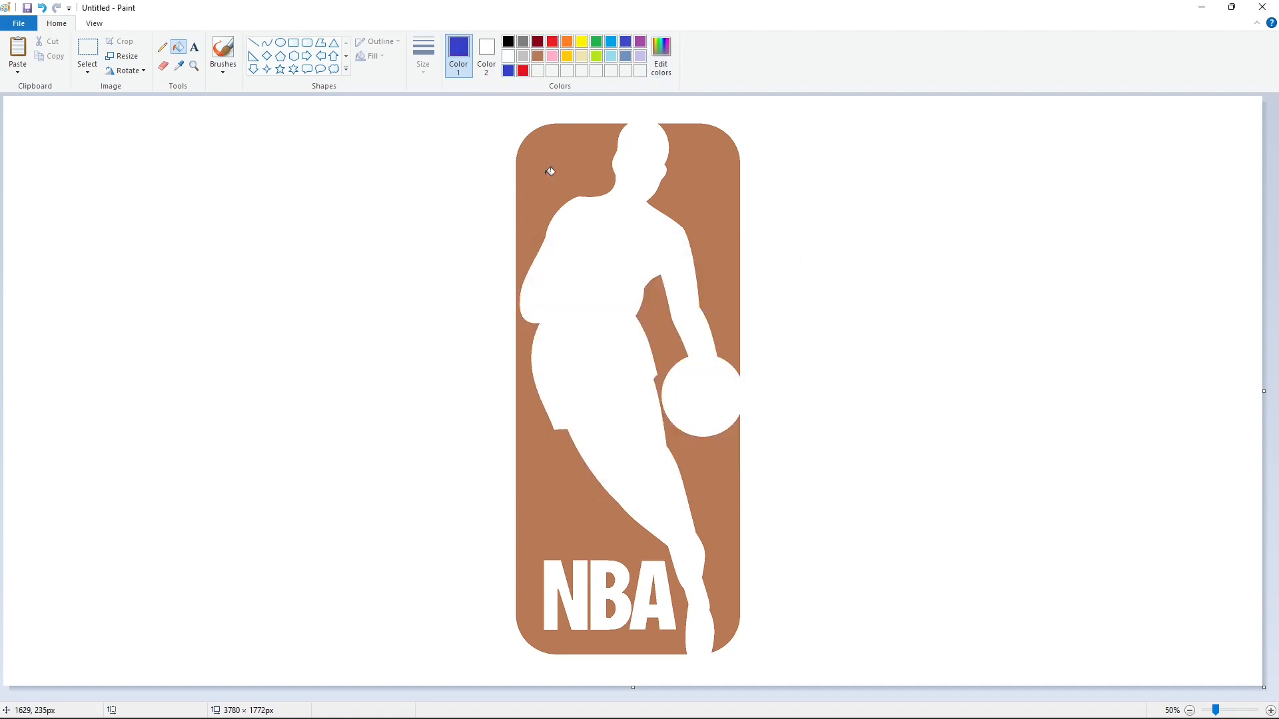
left_click(543, 278)
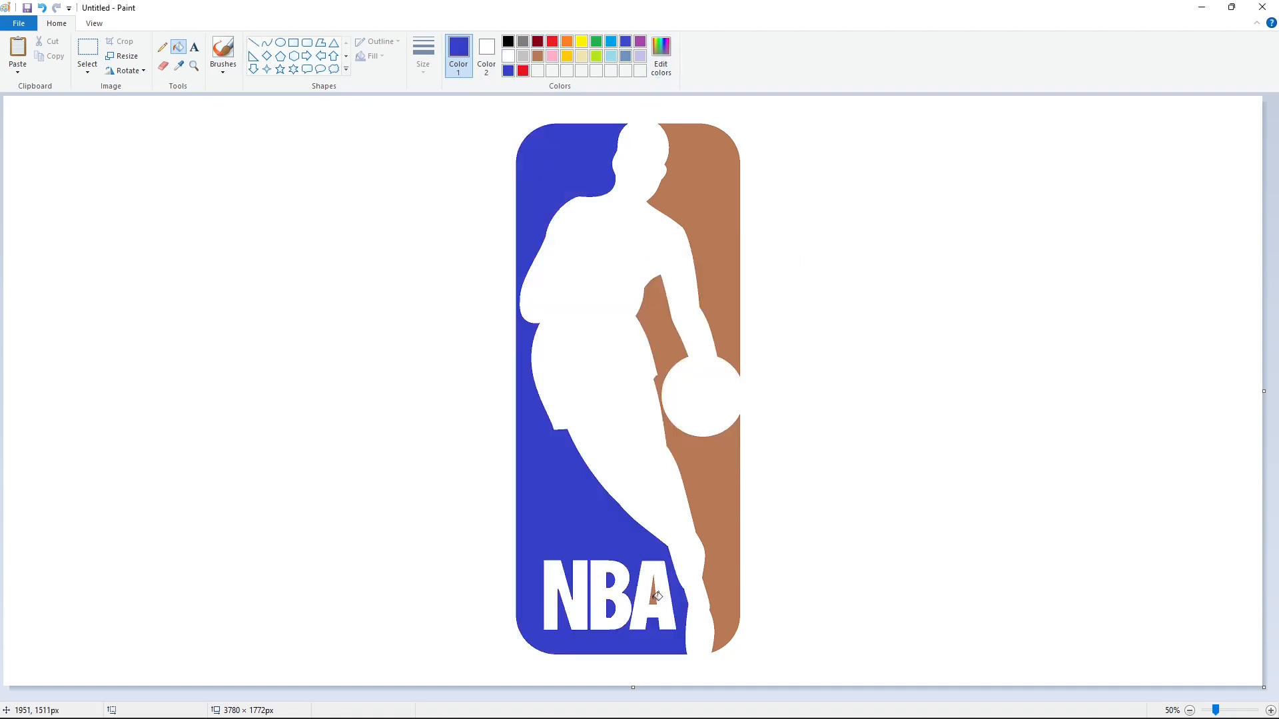
left_click(523, 70)
left_click(716, 254)
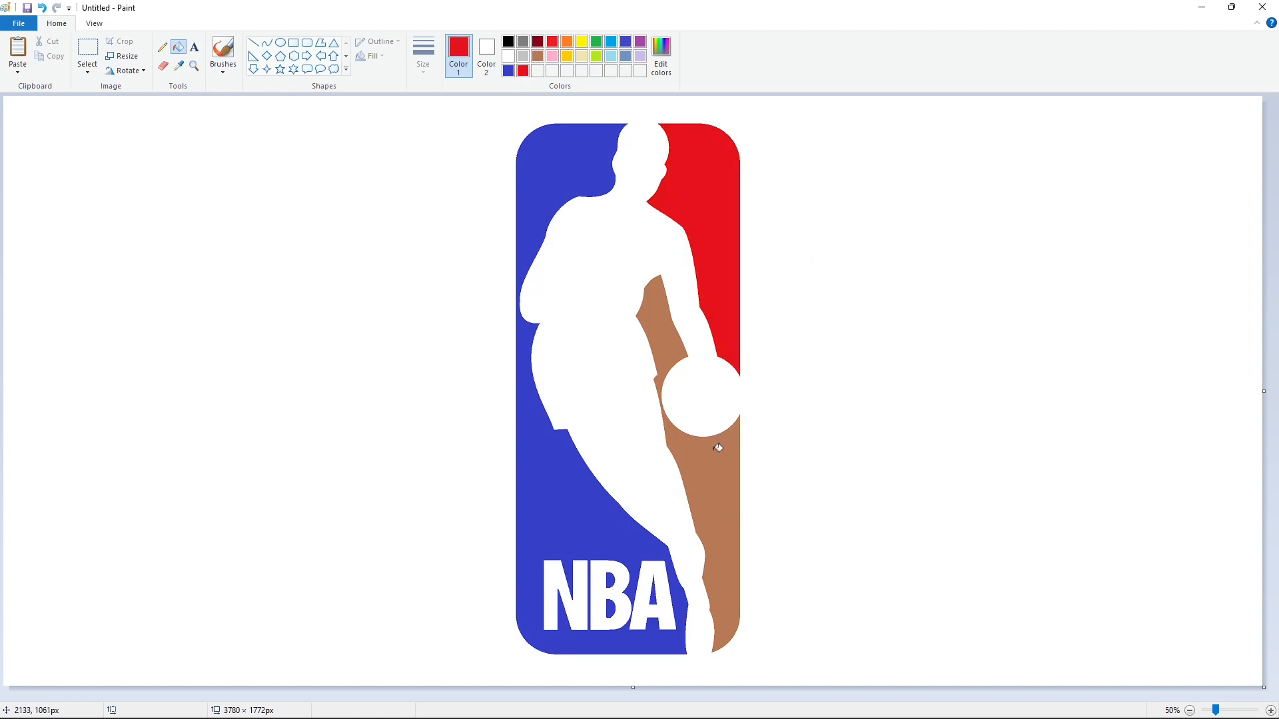
left_click(717, 447)
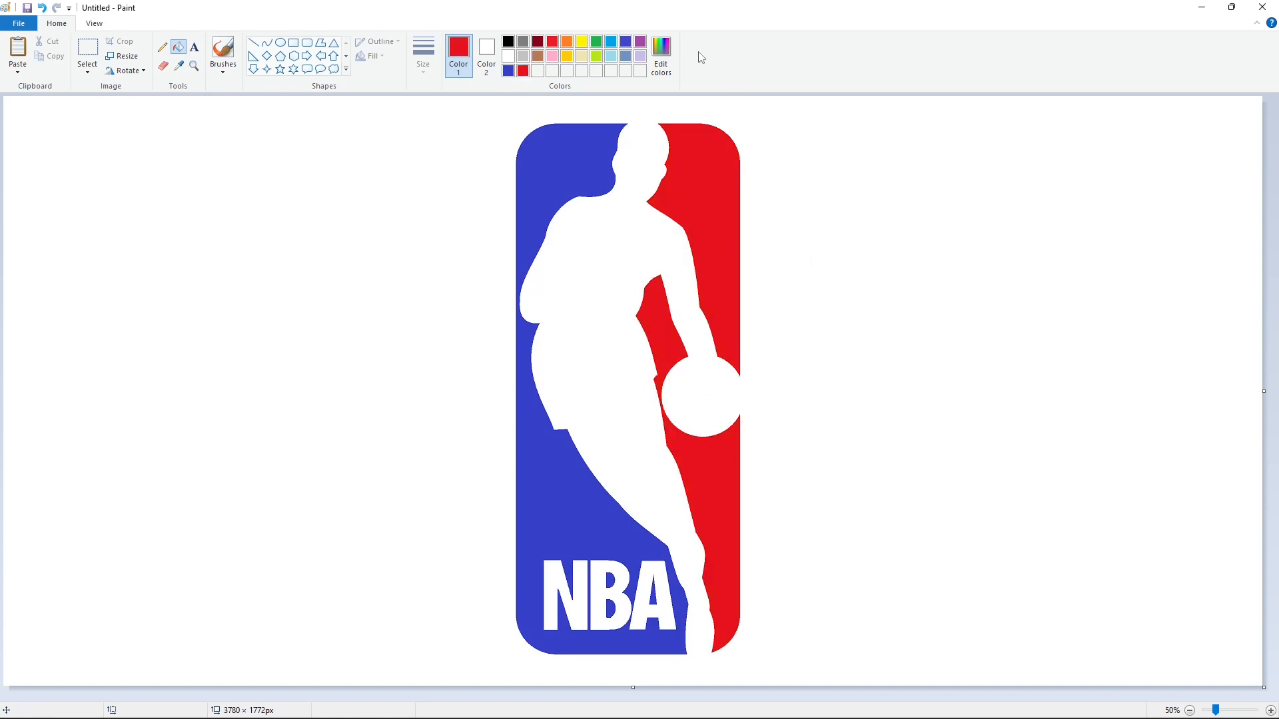